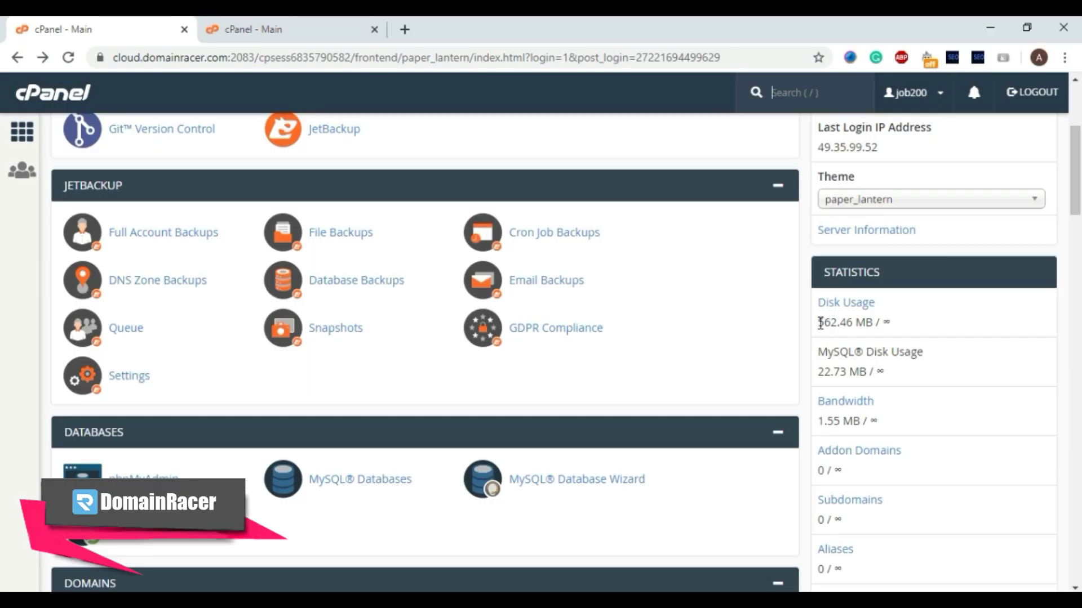
- Examine the disk usage on the cloud.domainracer.com cPanel and look over the drserver.iseencloud.com cPanel alongside it
{"action": "left_click_drag", "start_coordinate": [820, 322], "coordinate": [873, 322]}
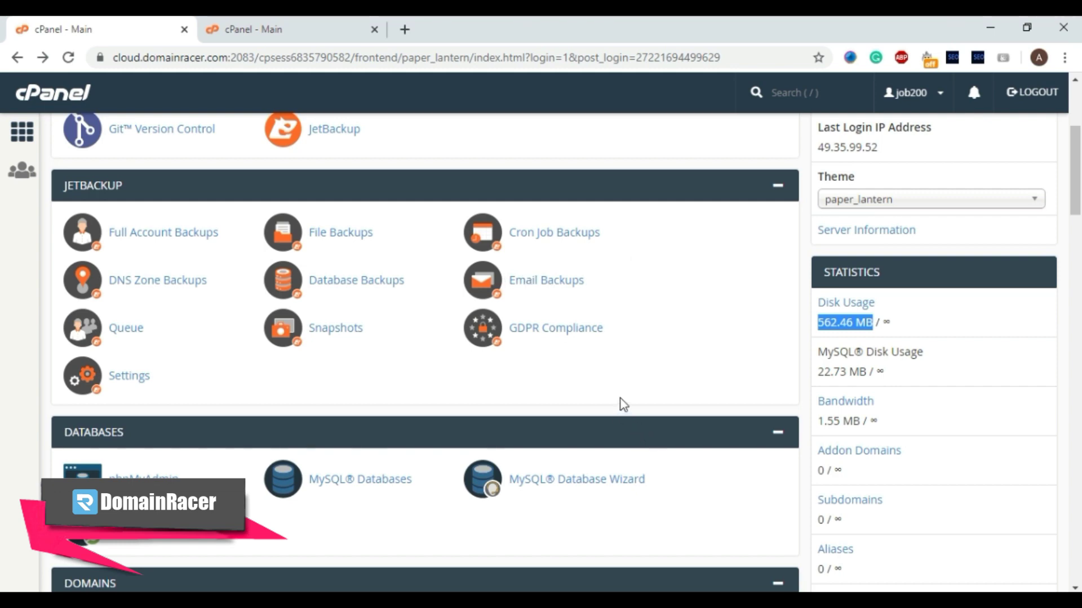
{"action": "left_click", "coordinate": [307, 32]}
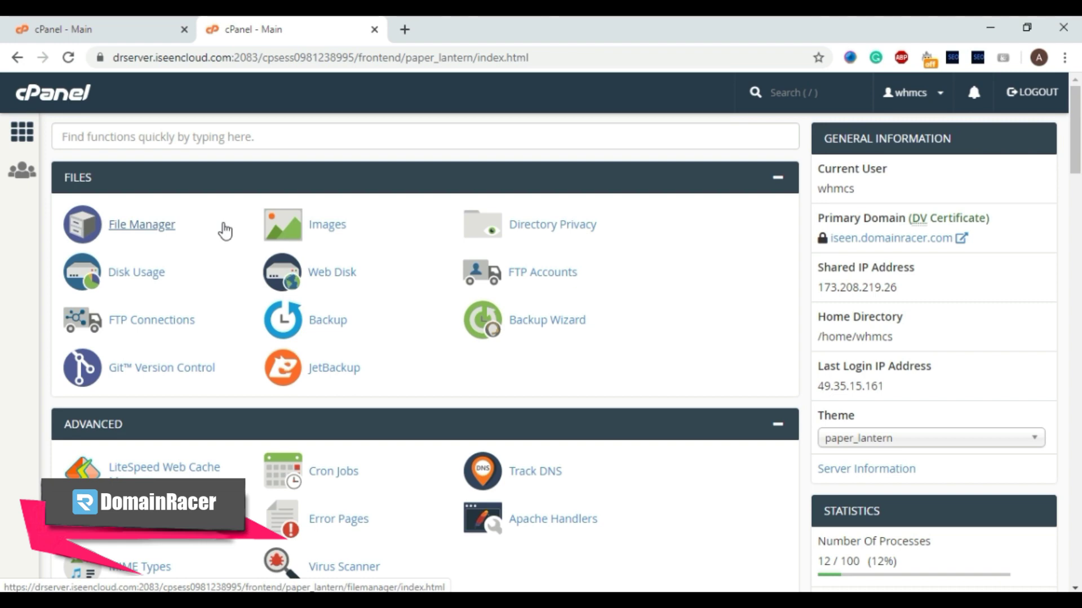
{"action": "left_click", "coordinate": [73, 38]}
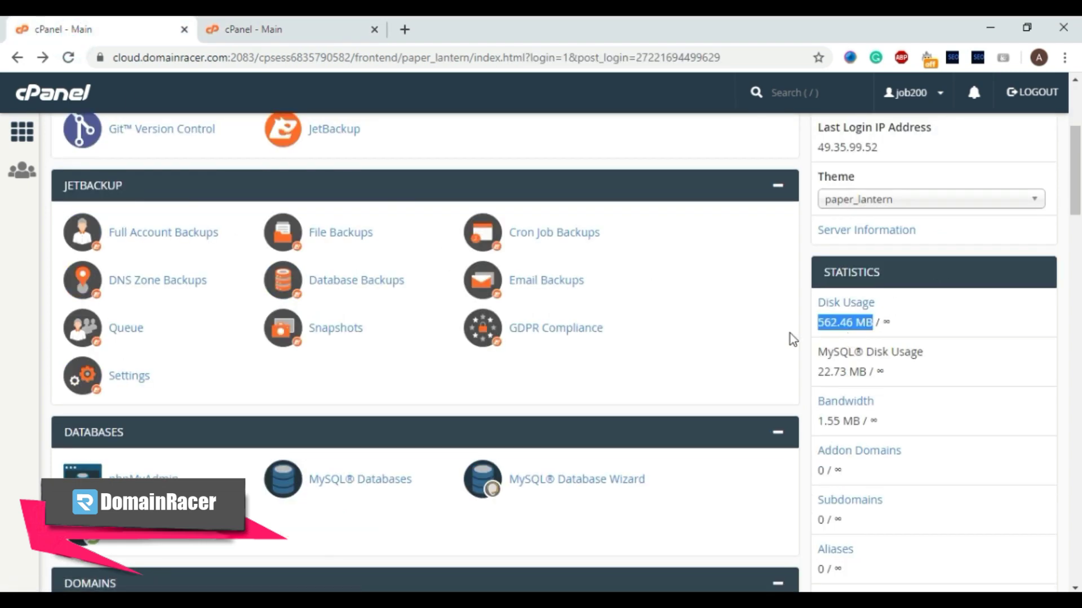
{"action": "left_click", "coordinate": [257, 24]}
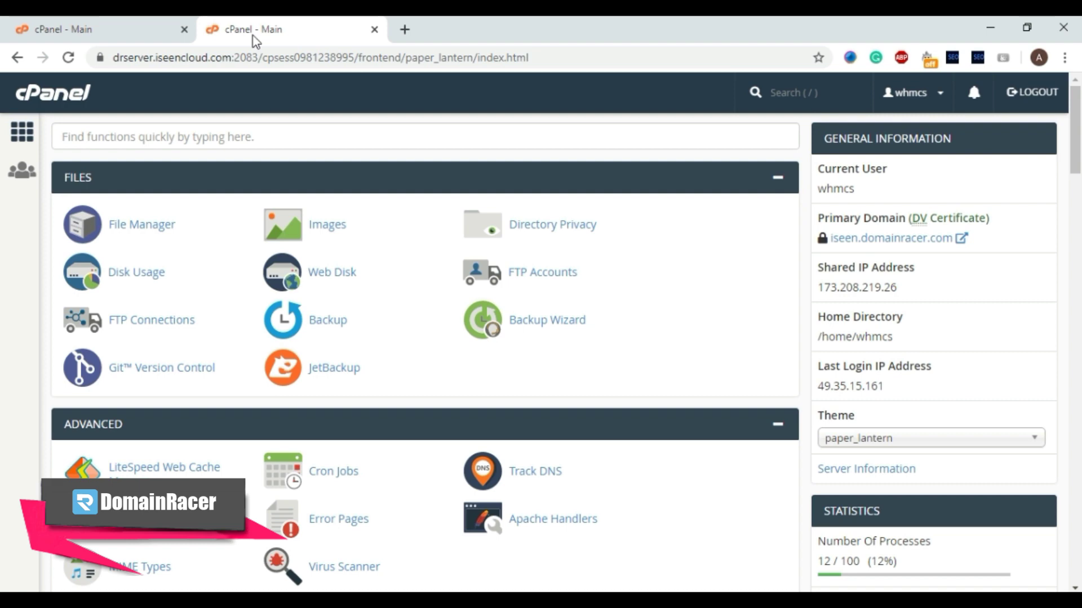
{"action": "left_click", "coordinate": [147, 29]}
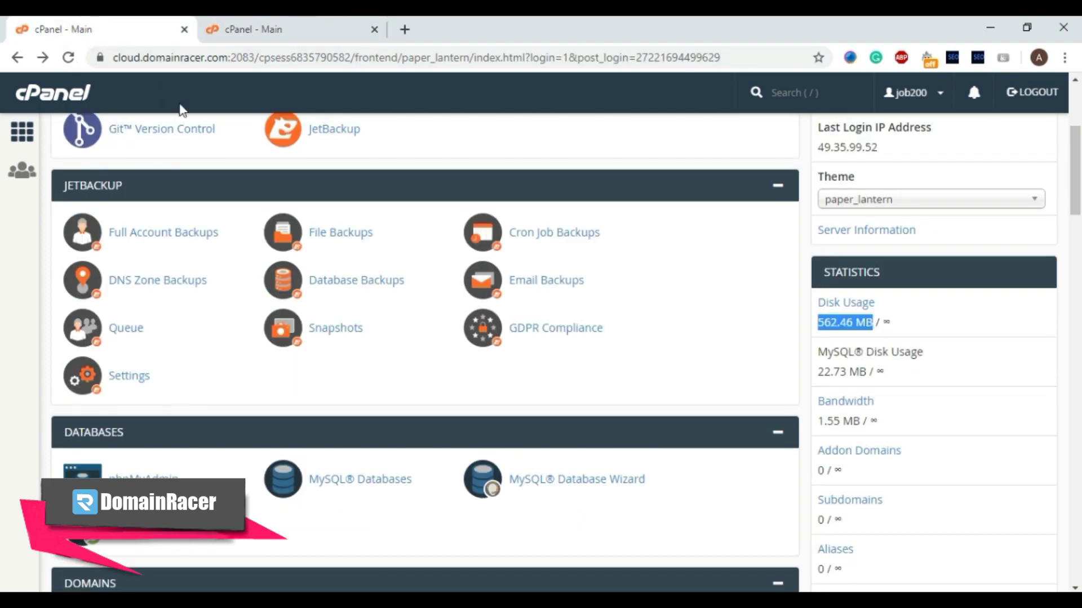
{"action": "key", "text": "ctrl+Tab"}
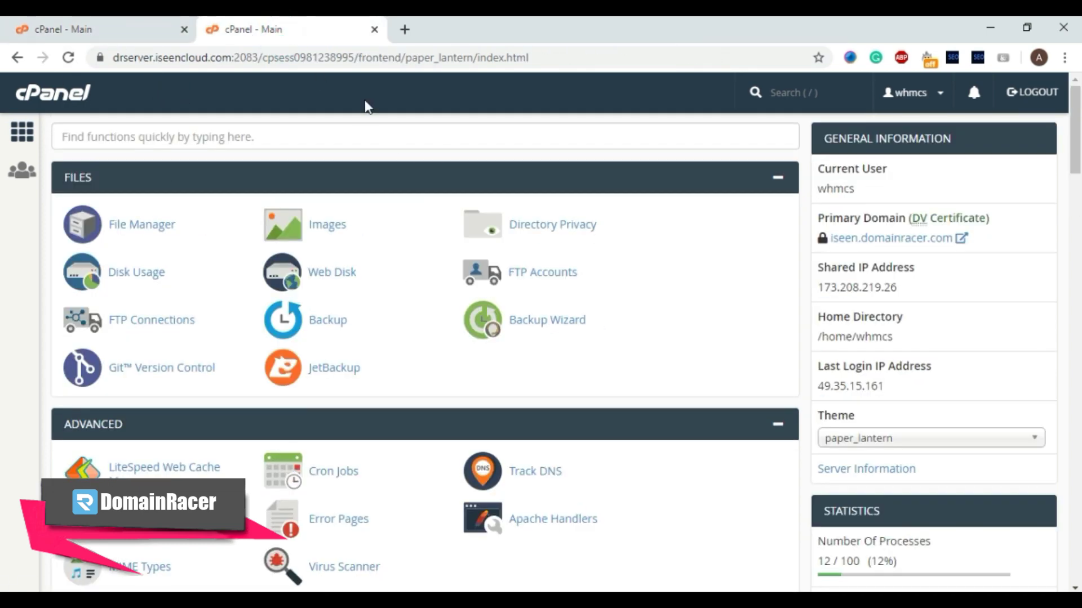
{"action": "left_click", "coordinate": [107, 28]}
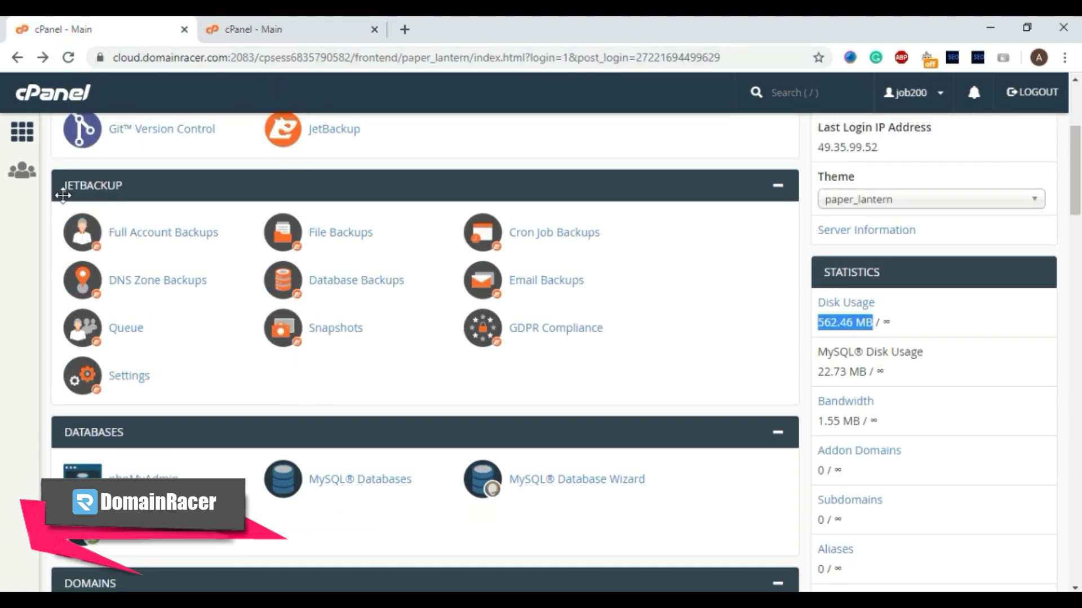
- Open FTP Accounts in the drserver.iseencloud.com cPanel and clear the directory path in the new account form
{"action": "left_click", "coordinate": [216, 24]}
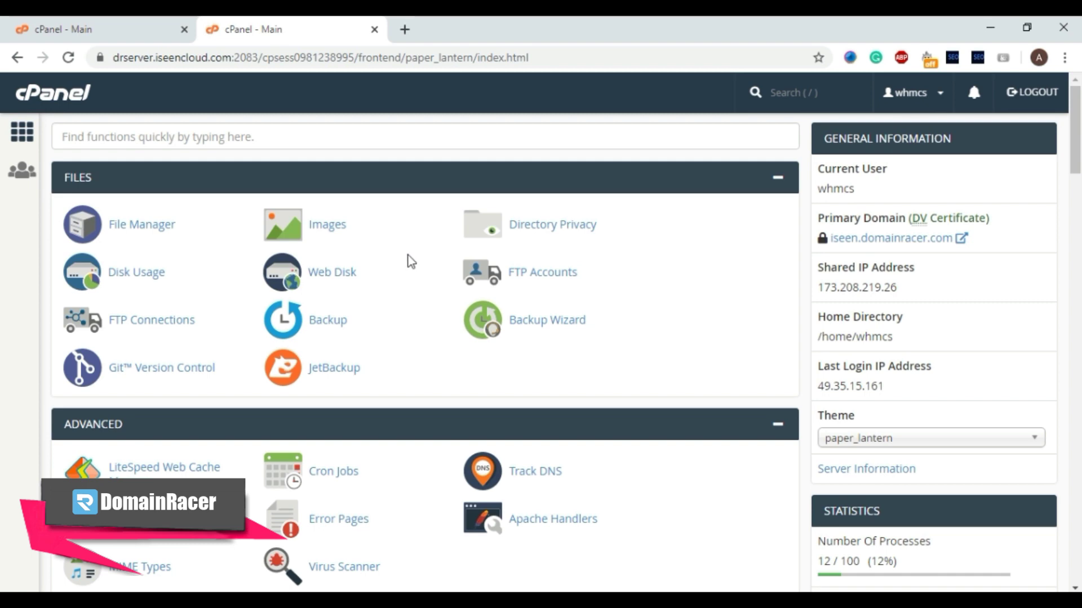
{"action": "left_click", "coordinate": [553, 275]}
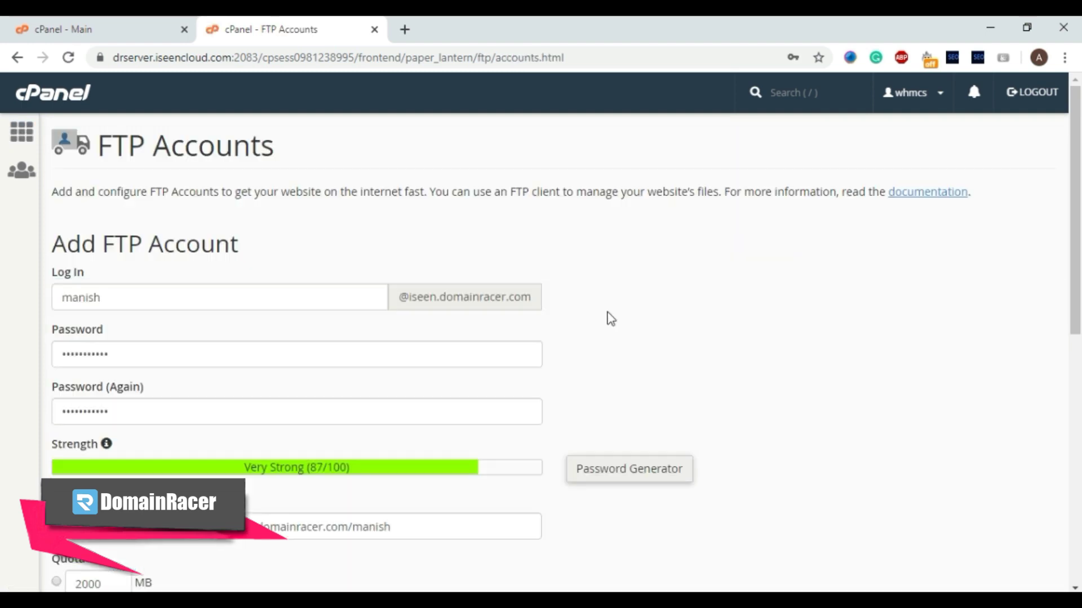
{"action": "scroll", "coordinate": [384, 399], "scroll_direction": "down", "scroll_amount": 1}
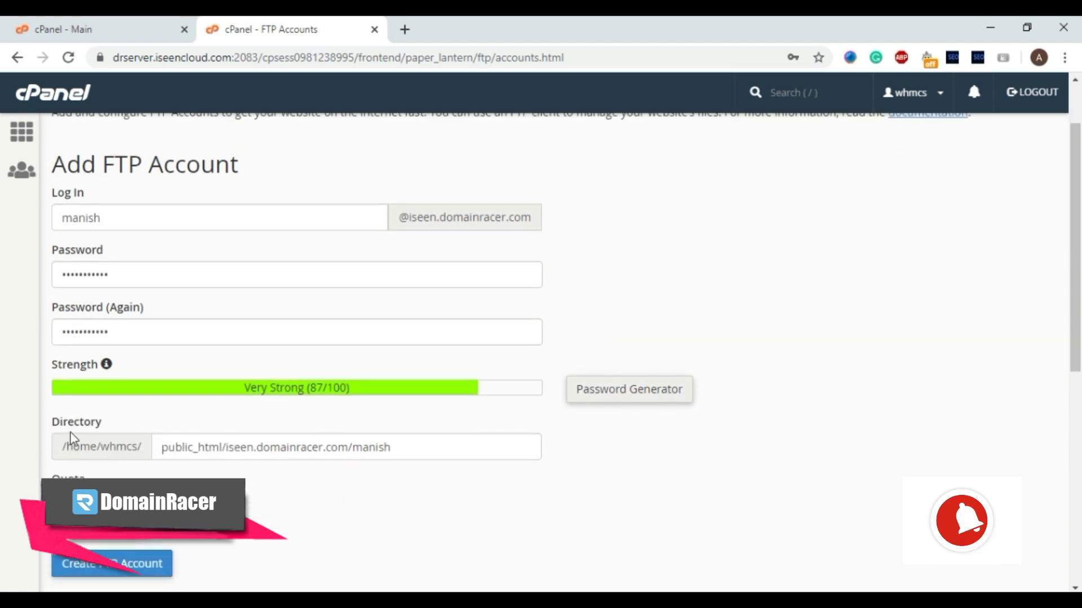
{"action": "left_click", "coordinate": [419, 450]}
{"action": "left_click_drag", "start_coordinate": [401, 453], "coordinate": [226, 448]}
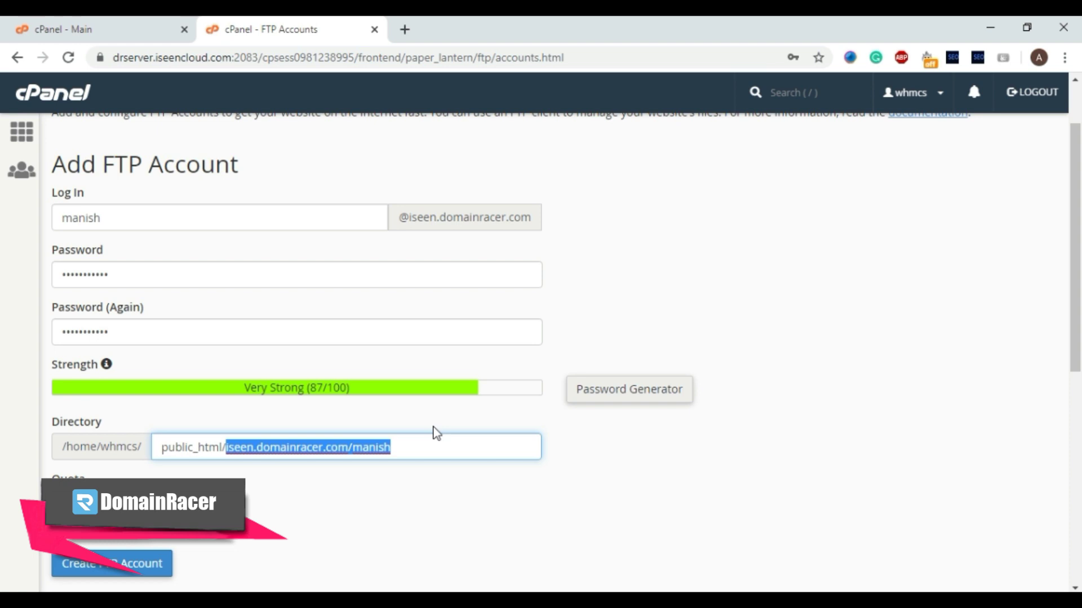
{"action": "key", "text": "BackSpace"}
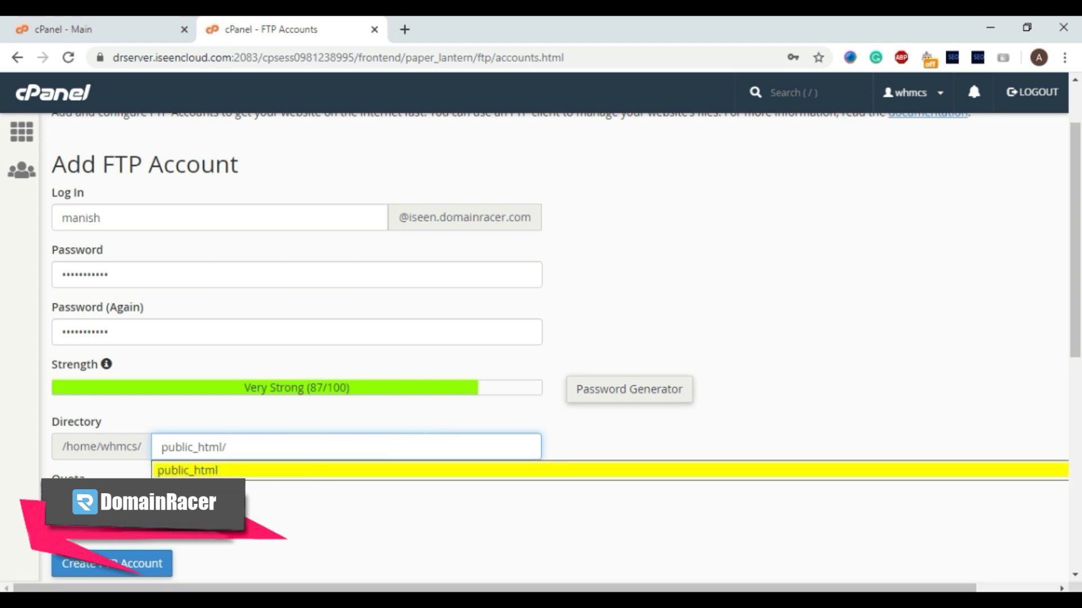
{"action": "left_click_drag", "start_coordinate": [228, 448], "coordinate": [145, 460]}
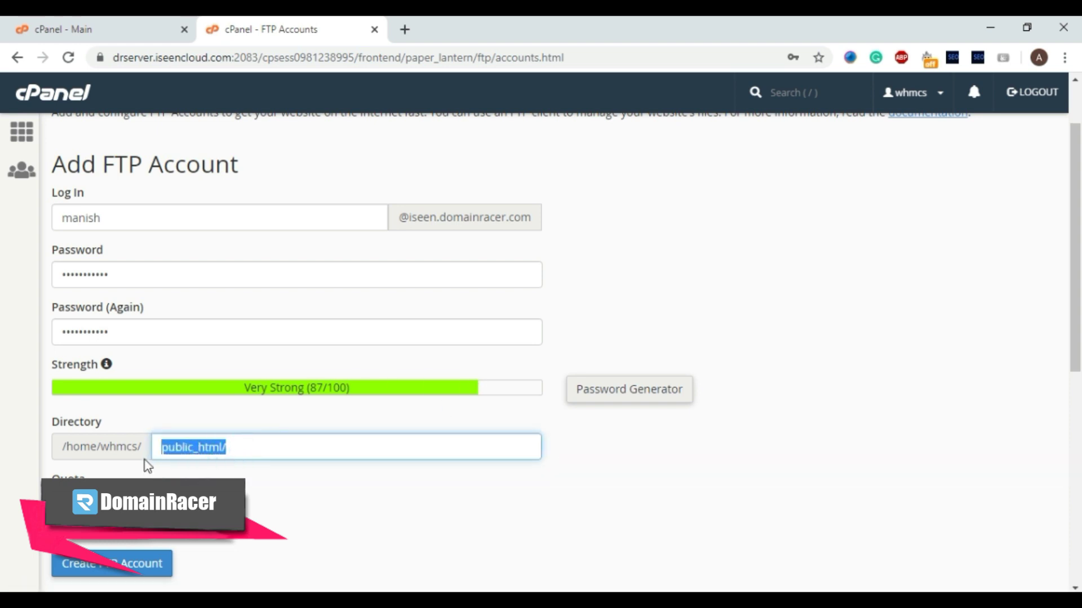
{"action": "key", "text": "BackSpace"}
{"action": "left_click", "coordinate": [248, 490]}
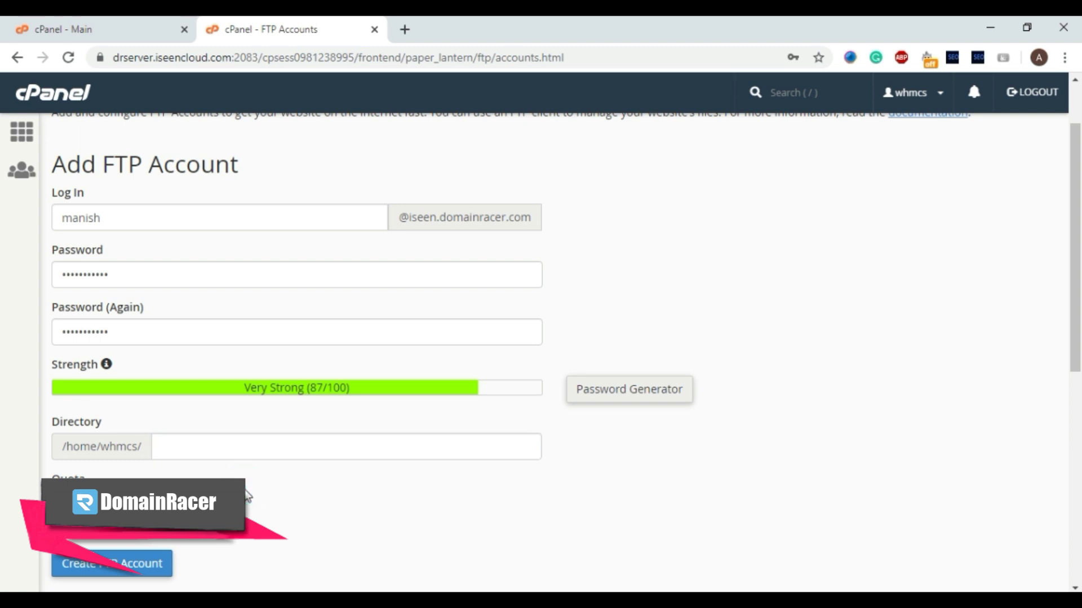
- Check the source account's disk usage and create the FTP account with an unlimited quota
{"action": "scroll", "coordinate": [29, 461], "scroll_direction": "down", "scroll_amount": 1}
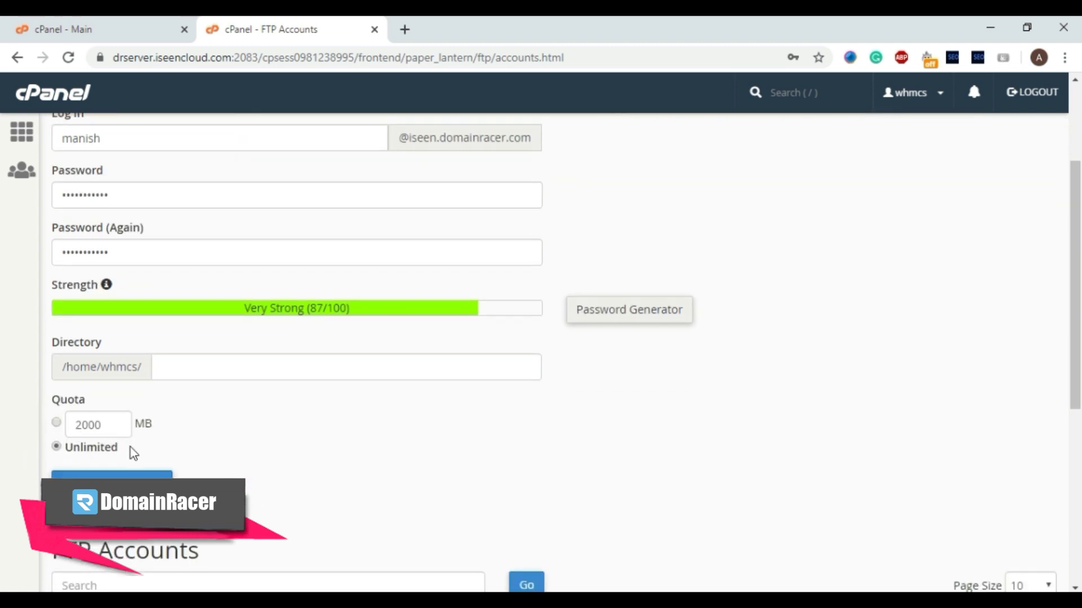
{"action": "left_click", "coordinate": [109, 29]}
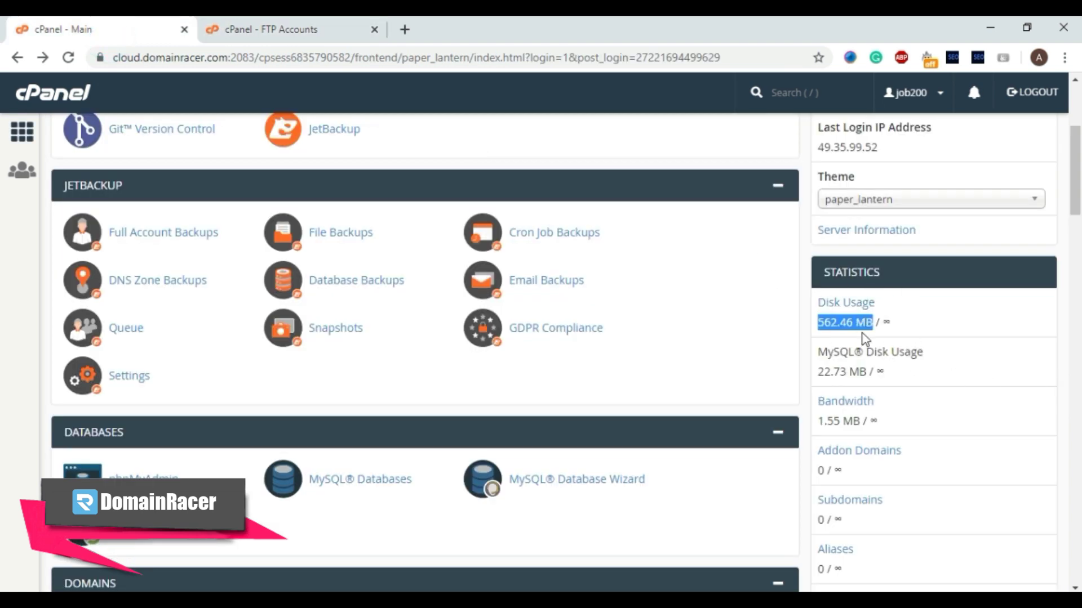
{"action": "left_click", "coordinate": [260, 39]}
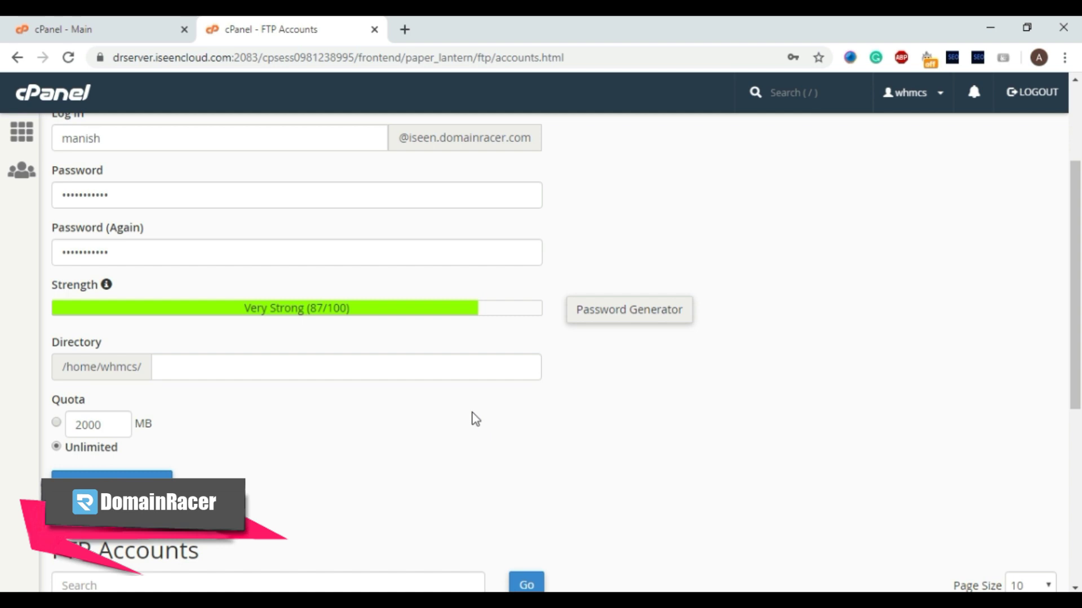
{"action": "scroll", "coordinate": [349, 442], "scroll_direction": "down", "scroll_amount": 3}
{"action": "left_click", "coordinate": [160, 338]}
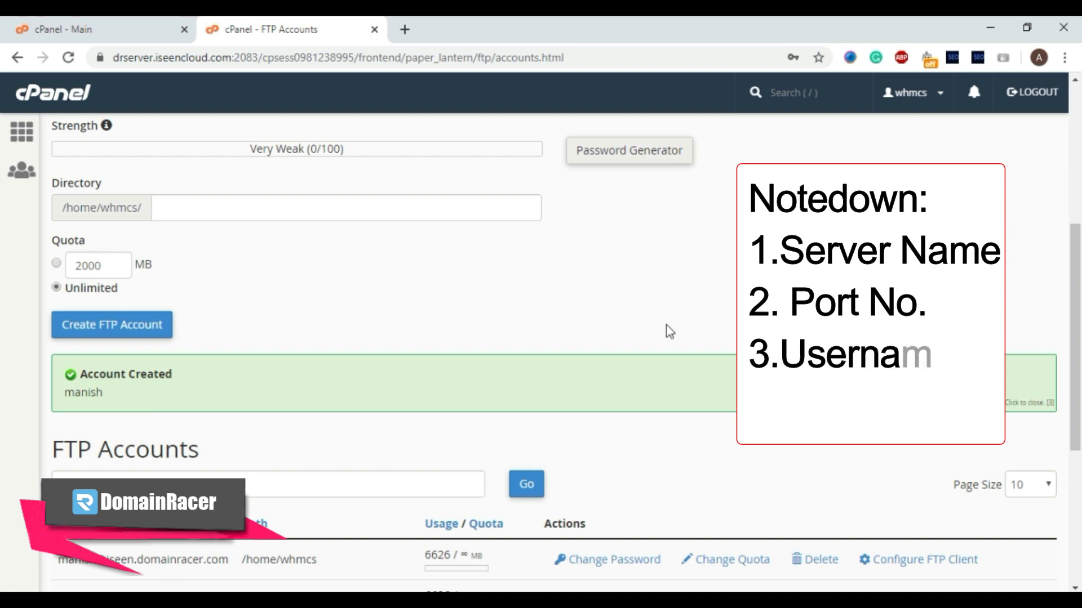
- Open the FTP client configuration of the newly created account and review its manual settings
{"action": "scroll", "coordinate": [217, 258], "scroll_direction": "down", "scroll_amount": 5}
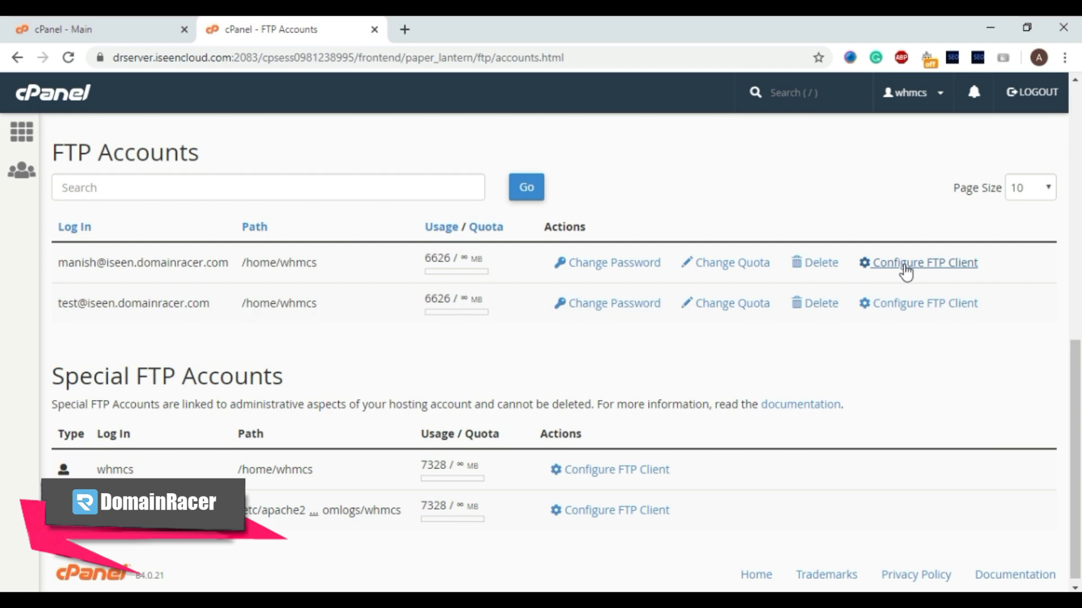
{"action": "left_click", "coordinate": [906, 272]}
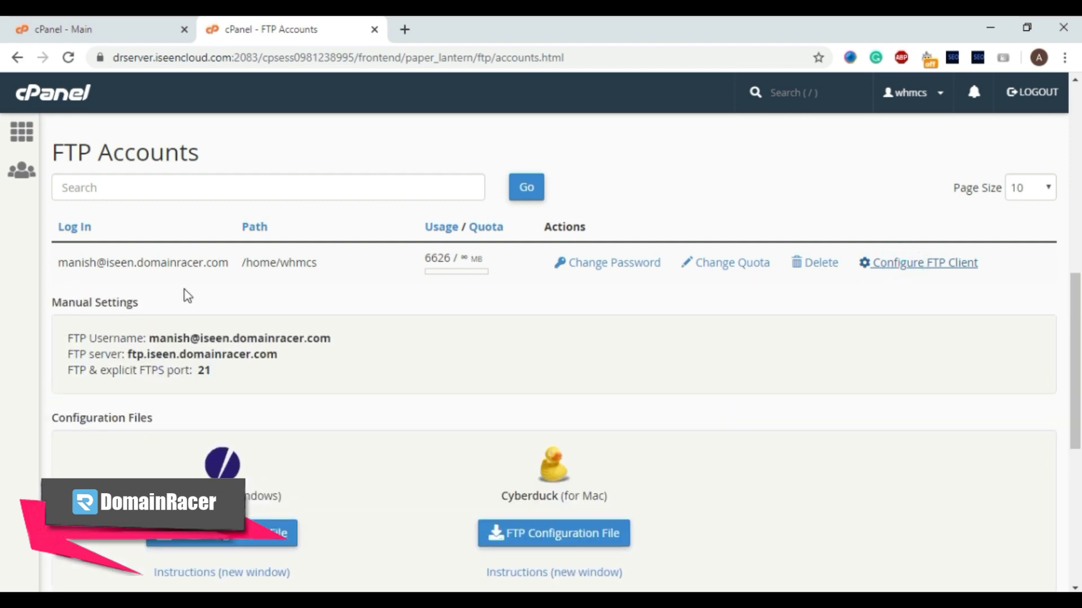
{"action": "scroll", "coordinate": [192, 309], "scroll_direction": "down", "scroll_amount": 1}
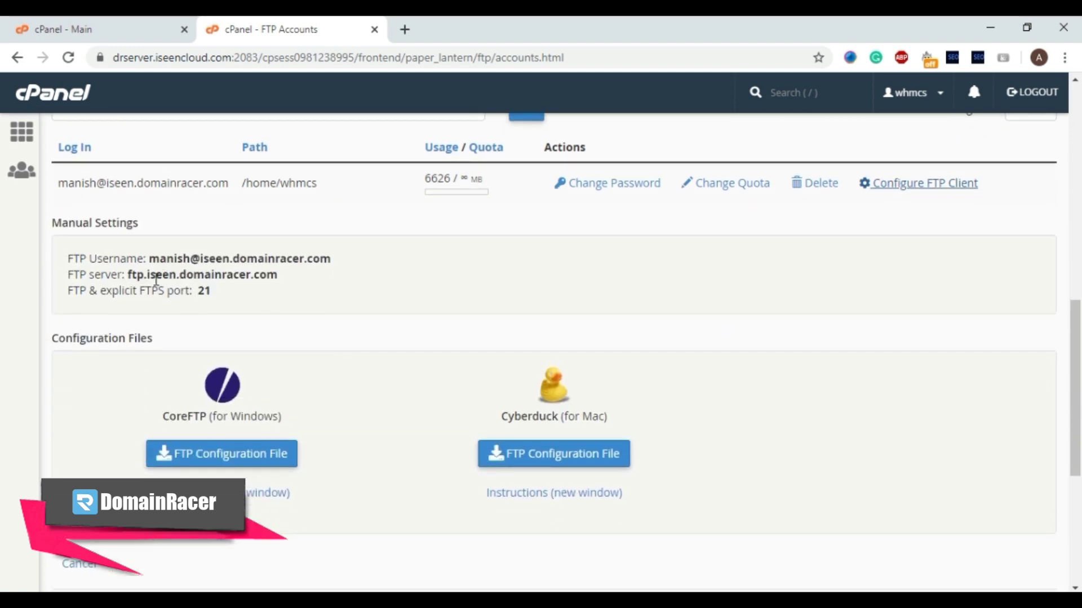
{"action": "left_click_drag", "start_coordinate": [277, 278], "coordinate": [151, 277]}
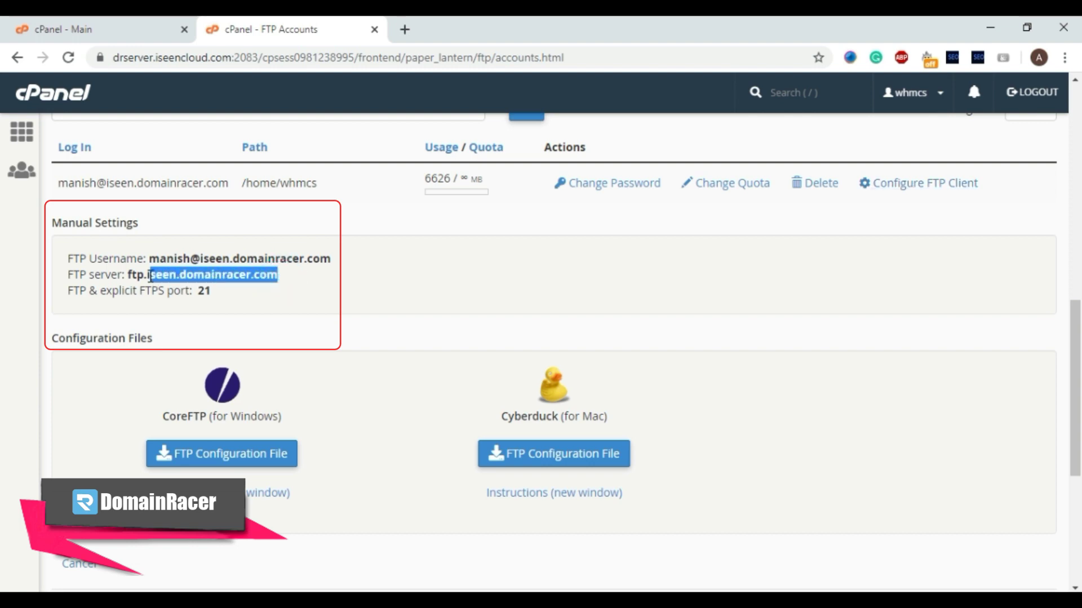
{"action": "left_click", "coordinate": [129, 22]}
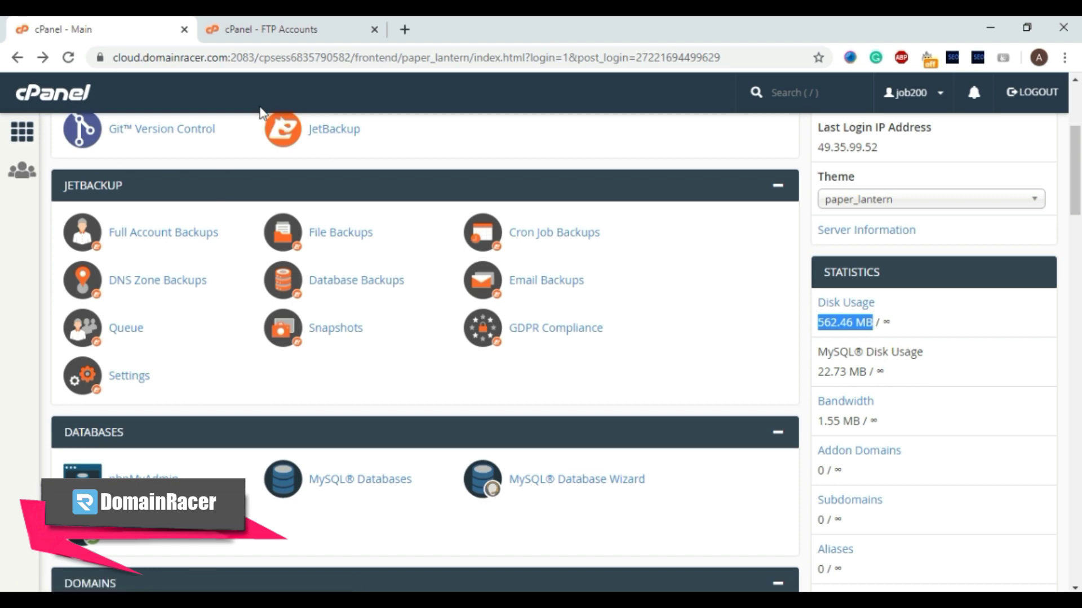
{"action": "left_click", "coordinate": [260, 29]}
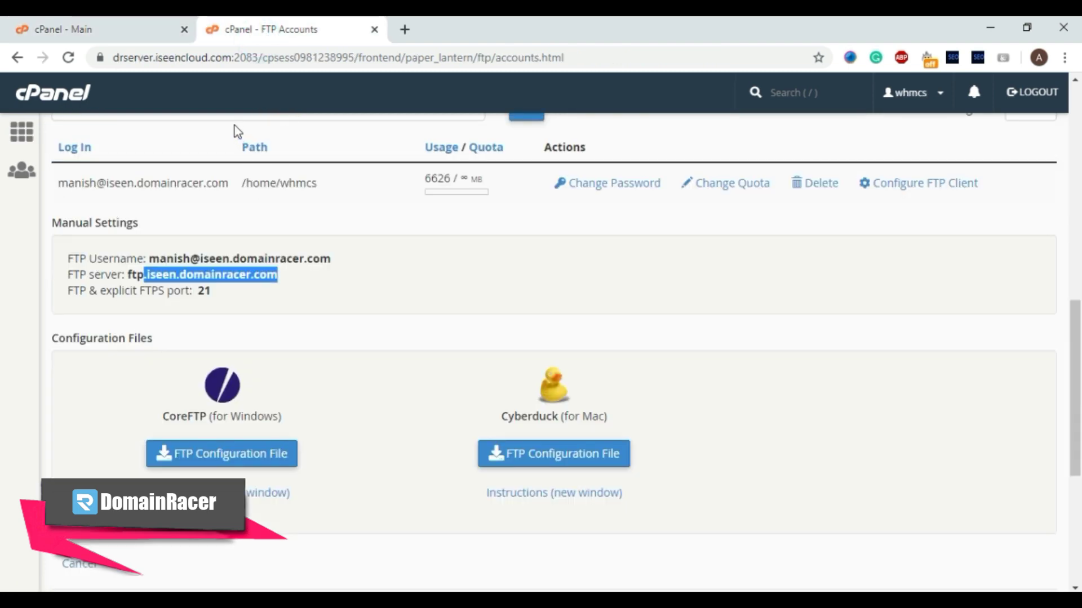
{"action": "left_click_drag", "start_coordinate": [229, 59], "coordinate": [115, 58]}
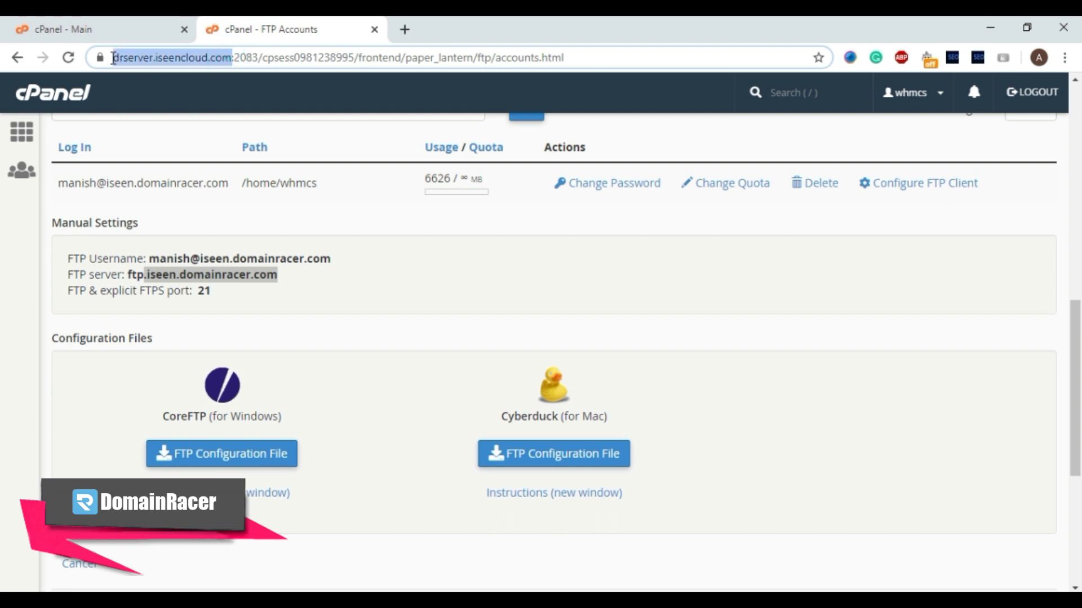
{"action": "right_click", "coordinate": [167, 61]}
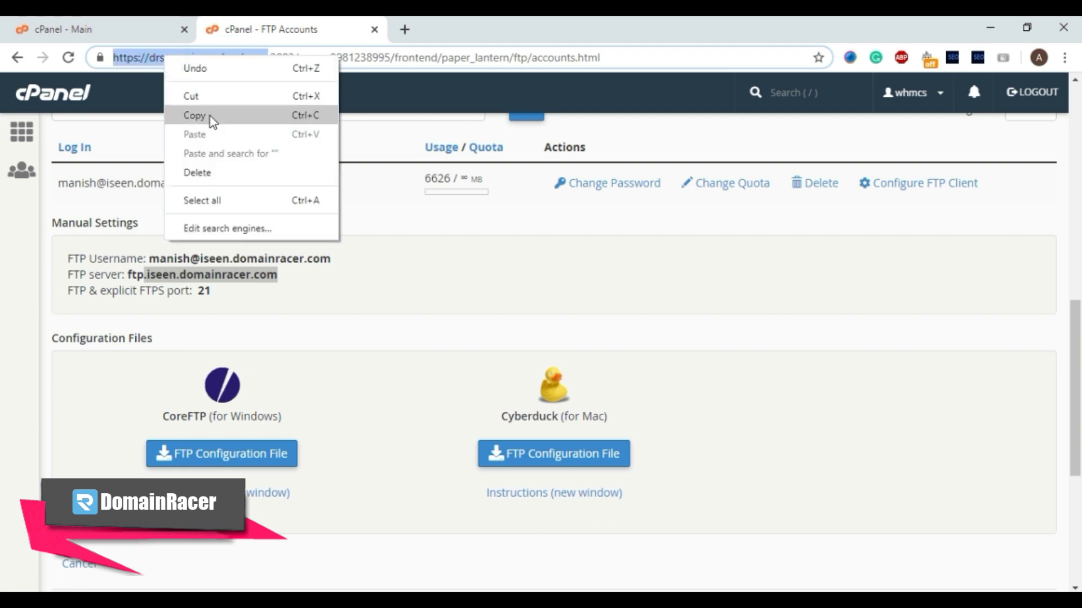
{"action": "left_click", "coordinate": [211, 116]}
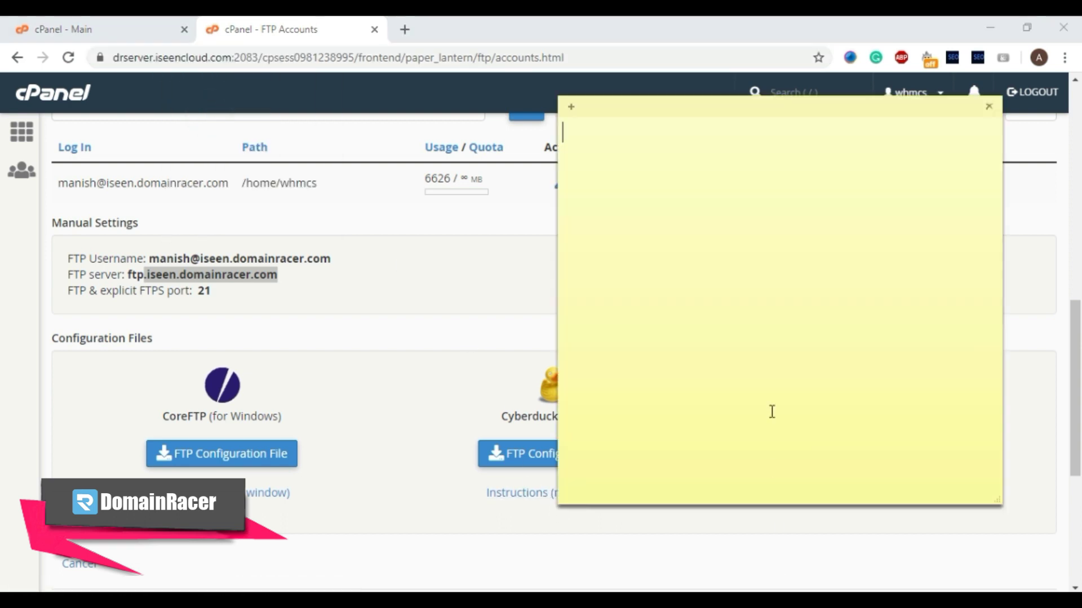
{"action": "key", "text": "ctrl+v"}
{"action": "key", "text": "BackSpace"}
{"action": "key", "text": "Home"}
{"action": "key", "text": "Delete"}
{"action": "key", "text": "Delete"}
{"action": "key", "text": "Delete"}
{"action": "key", "text": "Delete"}
{"action": "key", "text": "Delete"}
{"action": "key", "text": "Delete"}
{"action": "key", "text": "Delete"}
{"action": "key", "text": "Delete"}
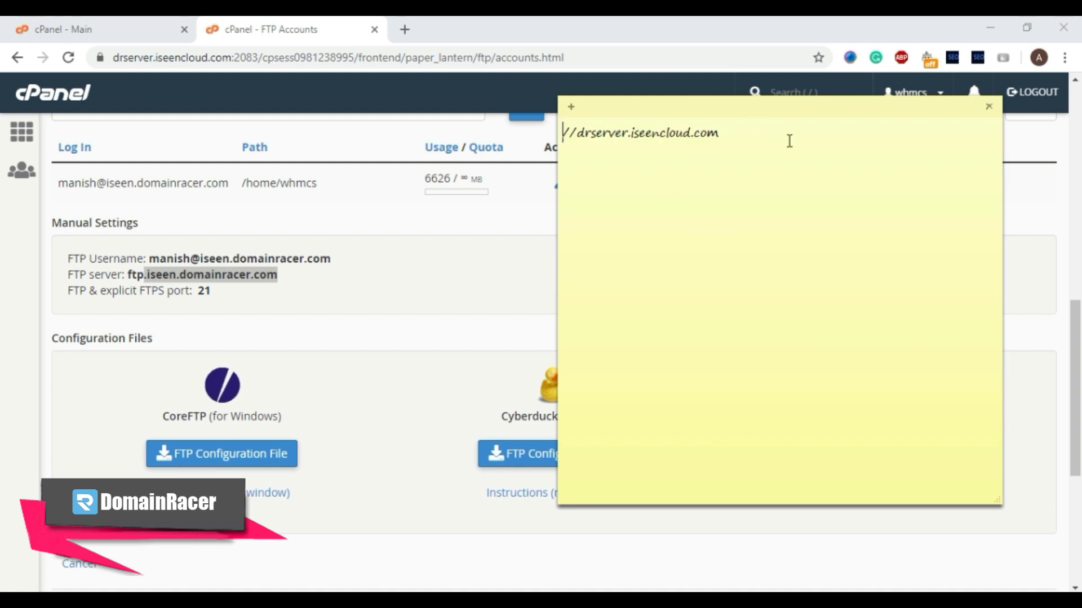
- Copy the FTP username, server and port lines from the manual settings into the sticky note below the hostname
{"action": "left_click", "coordinate": [294, 276]}
{"action": "left_click_drag", "start_coordinate": [338, 258], "coordinate": [148, 264]}
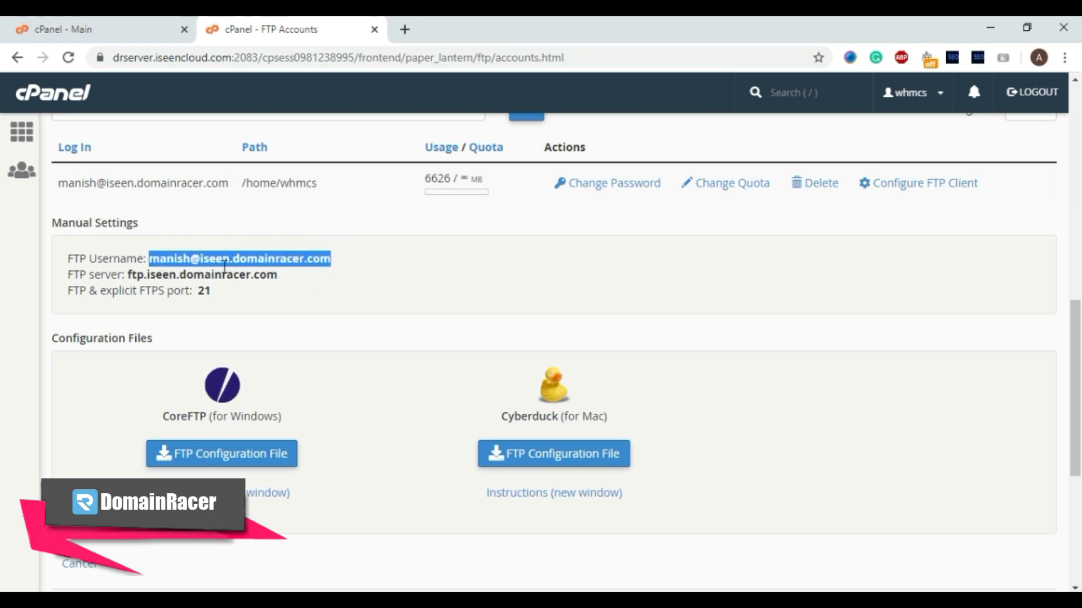
{"action": "left_click_drag", "start_coordinate": [230, 291], "coordinate": [45, 238]}
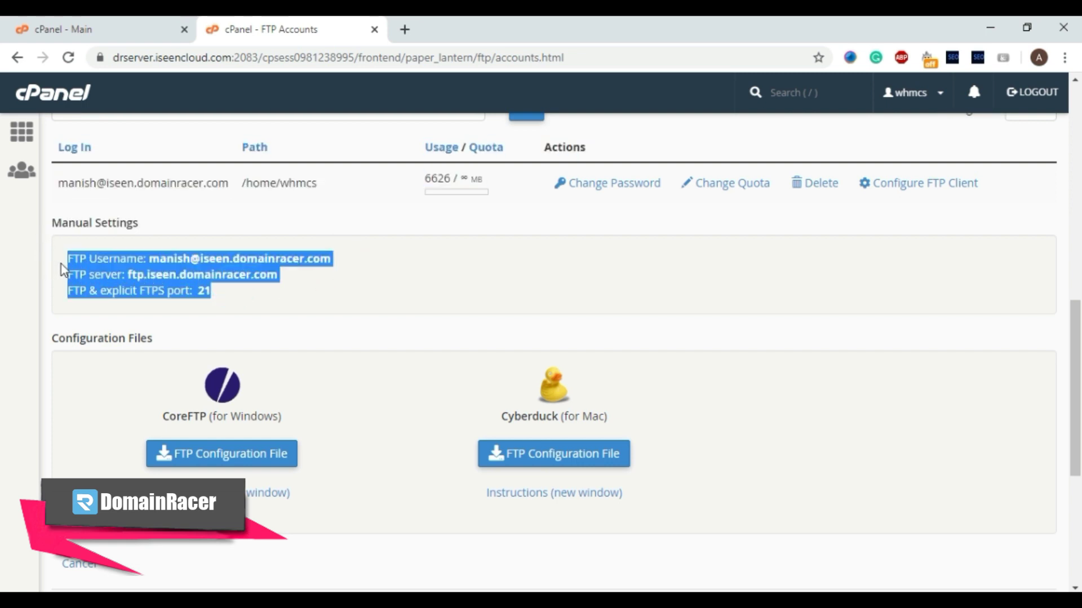
{"action": "key", "text": "alt+Tab"}
{"action": "left_click", "coordinate": [618, 174]}
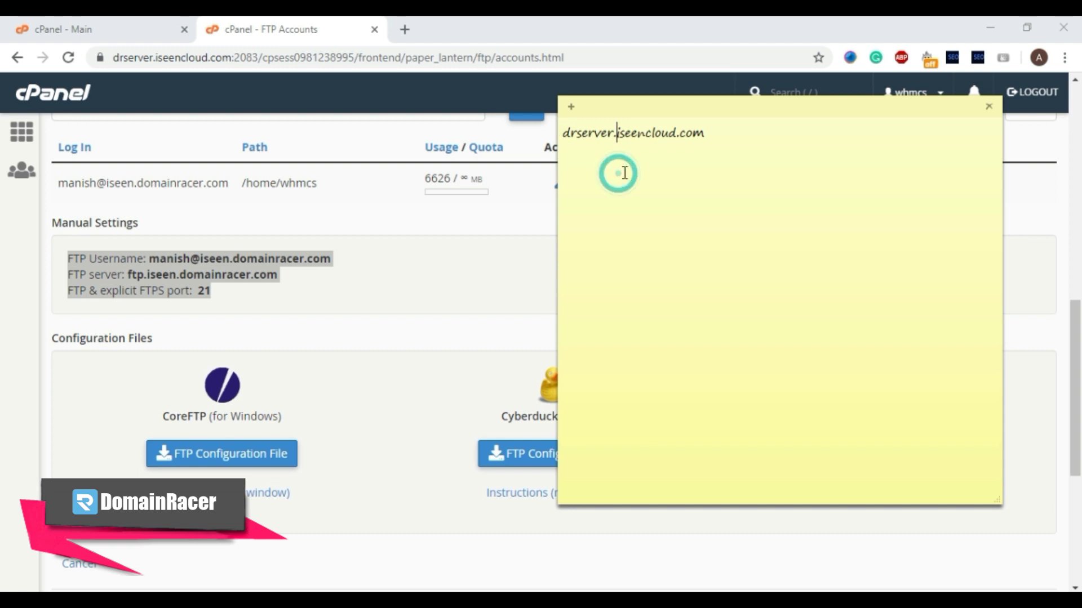
{"action": "key", "text": "ctrl+v"}
- Delete the FTP server line from the sticky note and return to the cloud.domainracer.com cPanel
{"action": "left_click_drag", "start_coordinate": [811, 174], "coordinate": [548, 189]}
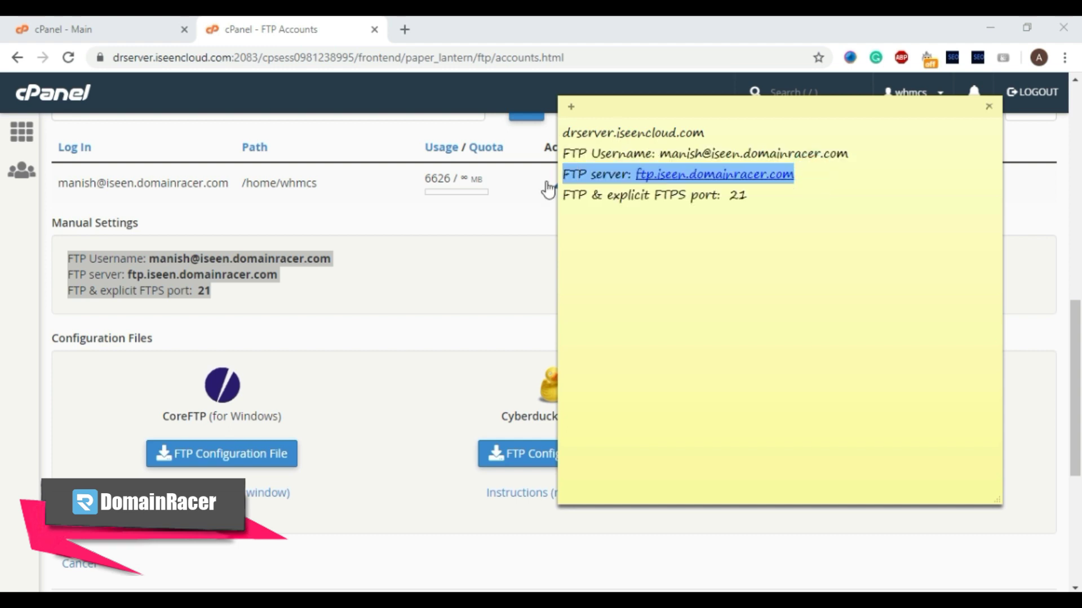
{"action": "key", "text": "BackSpace"}
{"action": "key", "text": "BackSpace"}
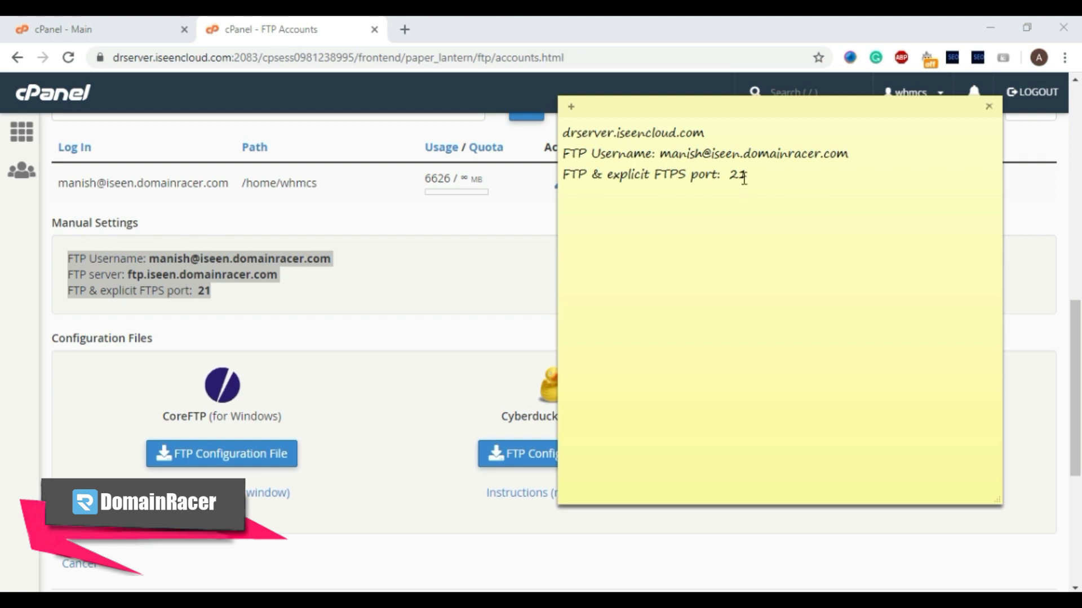
{"action": "left_click", "coordinate": [785, 188]}
{"action": "left_click", "coordinate": [422, 223]}
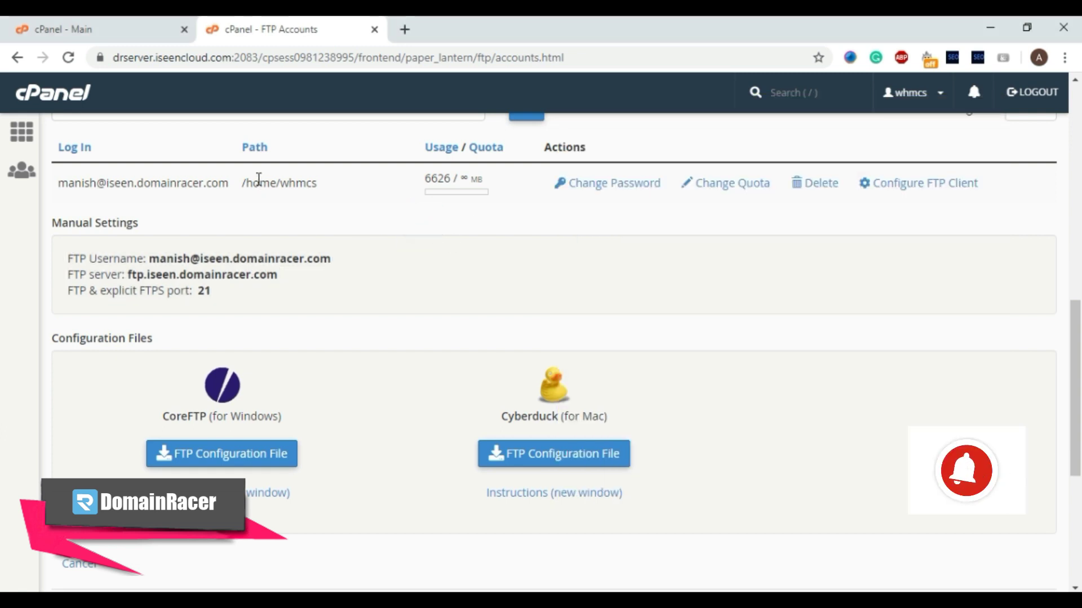
{"action": "left_click", "coordinate": [134, 24]}
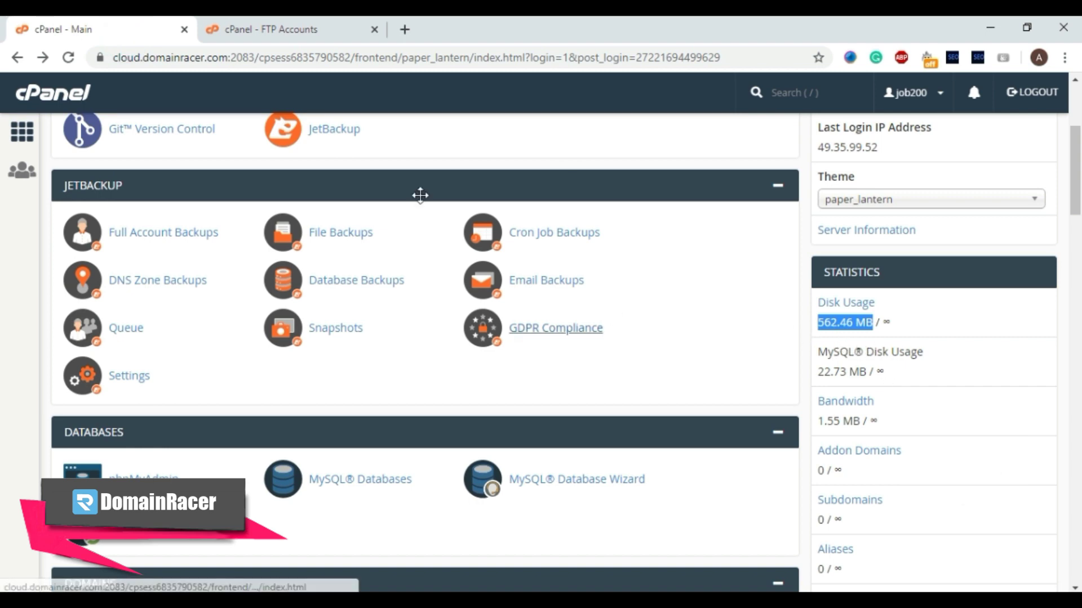
- Go to the FTP Accounts page of the drserver.iseencloud.com cPanel and dismiss the browser's save-password prompt
{"action": "left_click", "coordinate": [270, 29]}
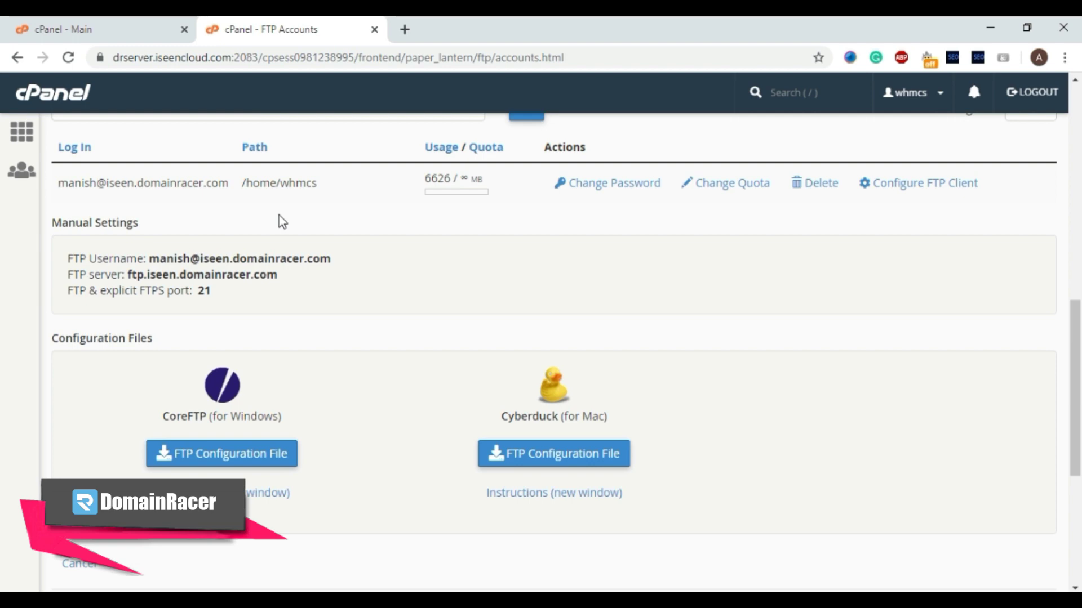
{"action": "key", "text": "ctrl+Tab"}
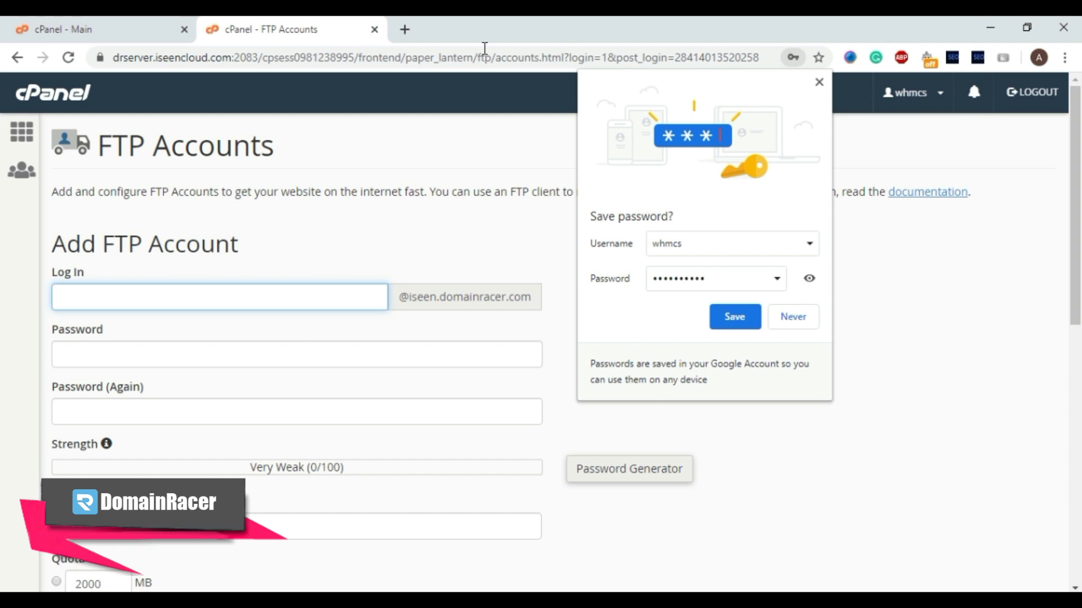
{"action": "left_click", "coordinate": [819, 82]}
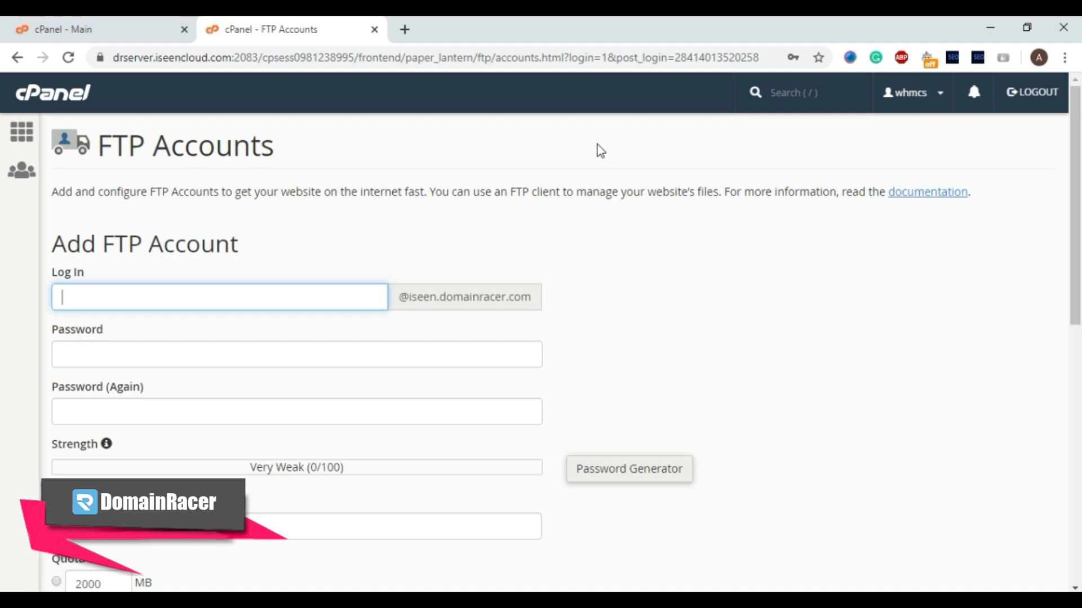
- Open the Backup Wizard in the cloud.domainracer.com cPanel and choose to make a full backup
{"action": "left_click", "coordinate": [51, 29]}
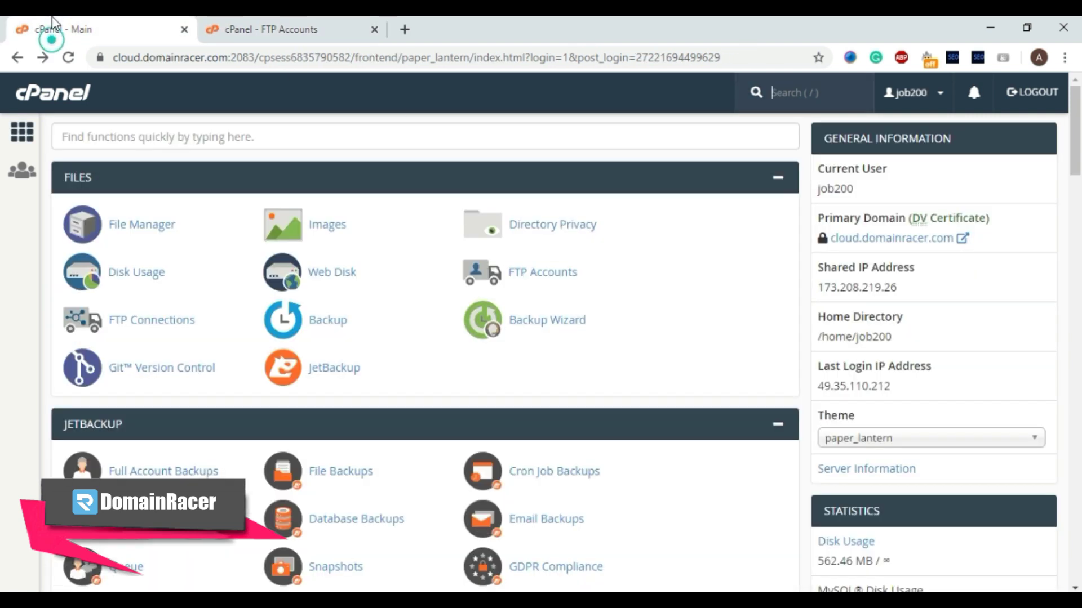
{"action": "left_click", "coordinate": [544, 322]}
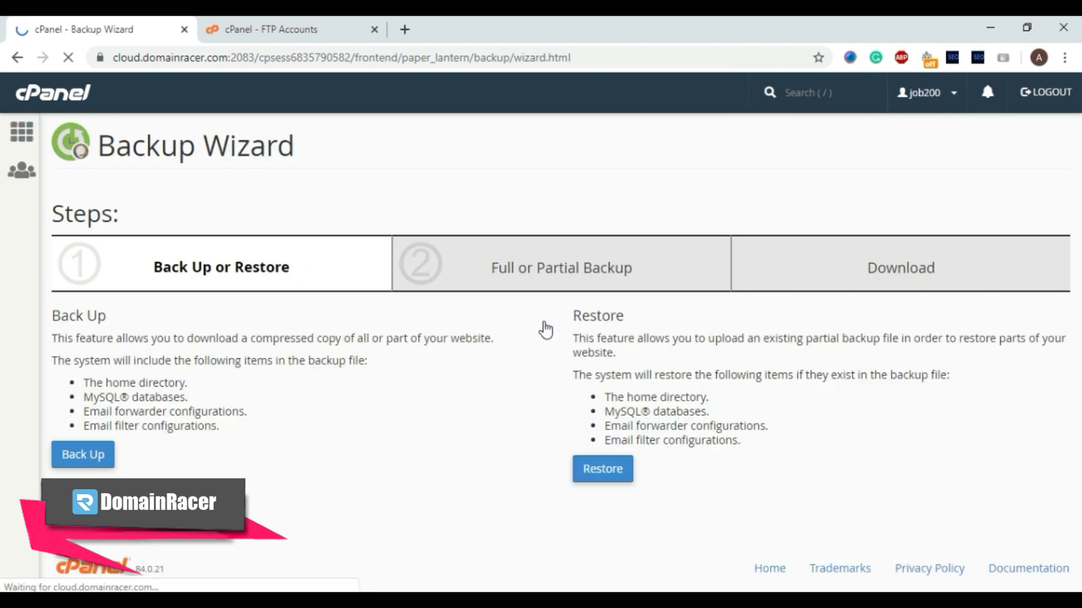
{"action": "left_click", "coordinate": [89, 451]}
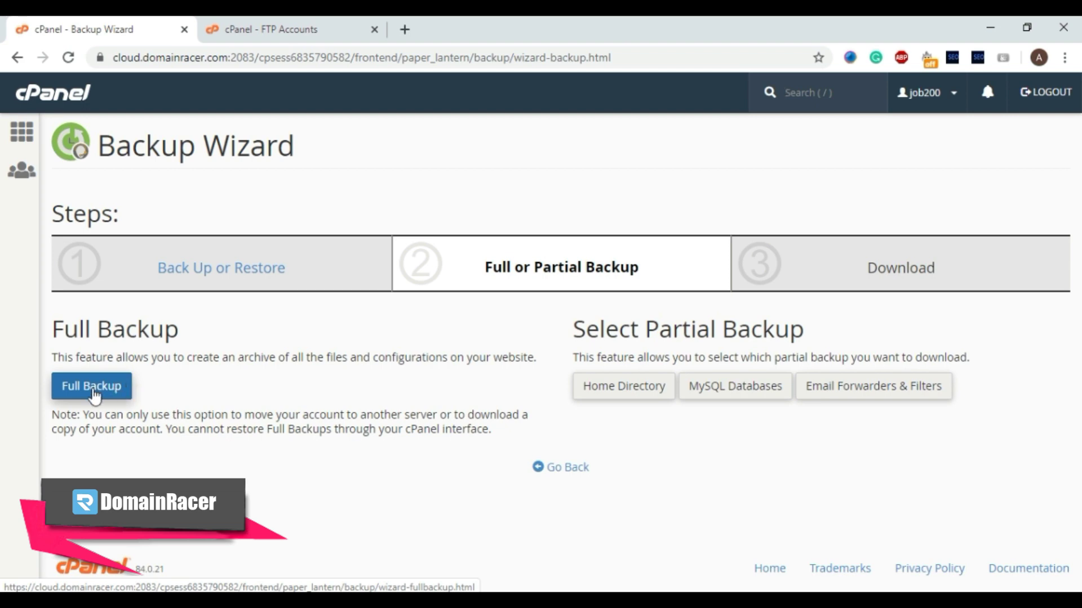
{"action": "left_click", "coordinate": [94, 394]}
- Set the full backup destination to Remote FTP Server and select not to send an email notification of backup completion
{"action": "scroll", "coordinate": [282, 355], "scroll_direction": "down", "scroll_amount": 3}
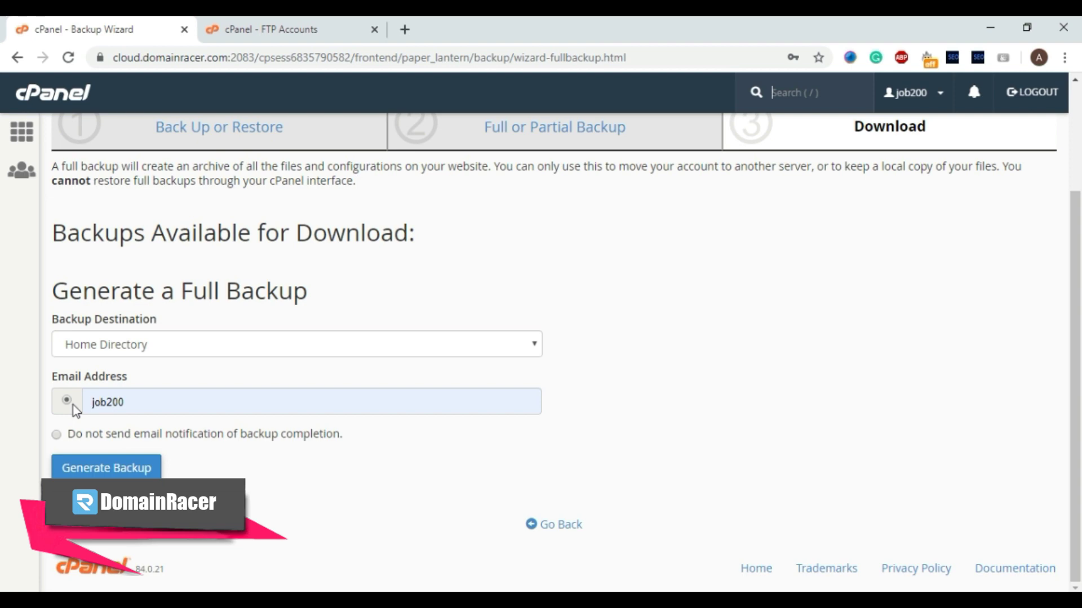
{"action": "left_click", "coordinate": [158, 346]}
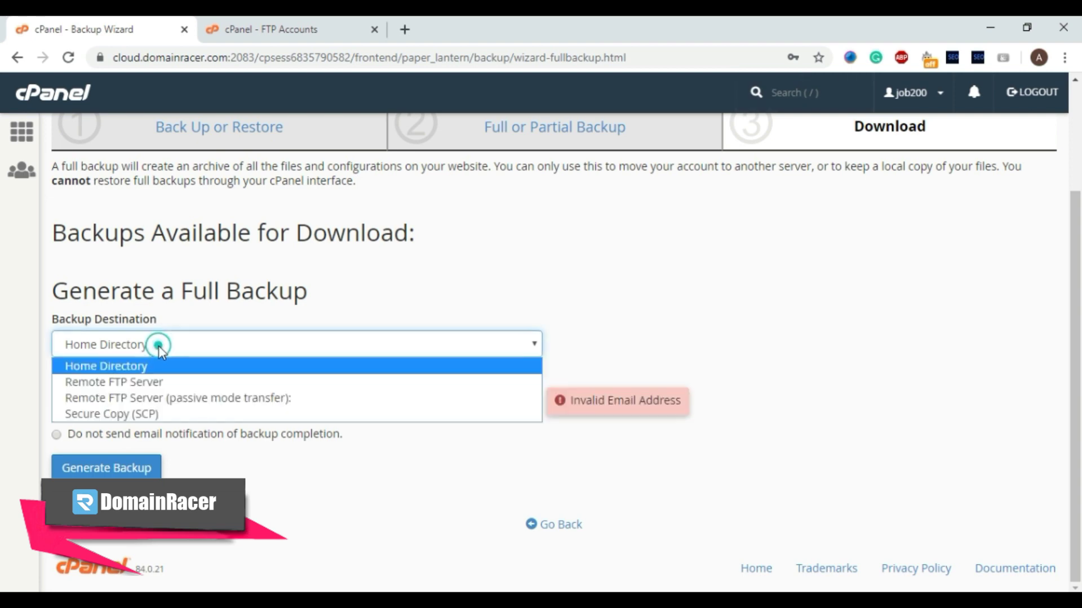
{"action": "left_click", "coordinate": [153, 383]}
{"action": "double_click", "coordinate": [138, 399]}
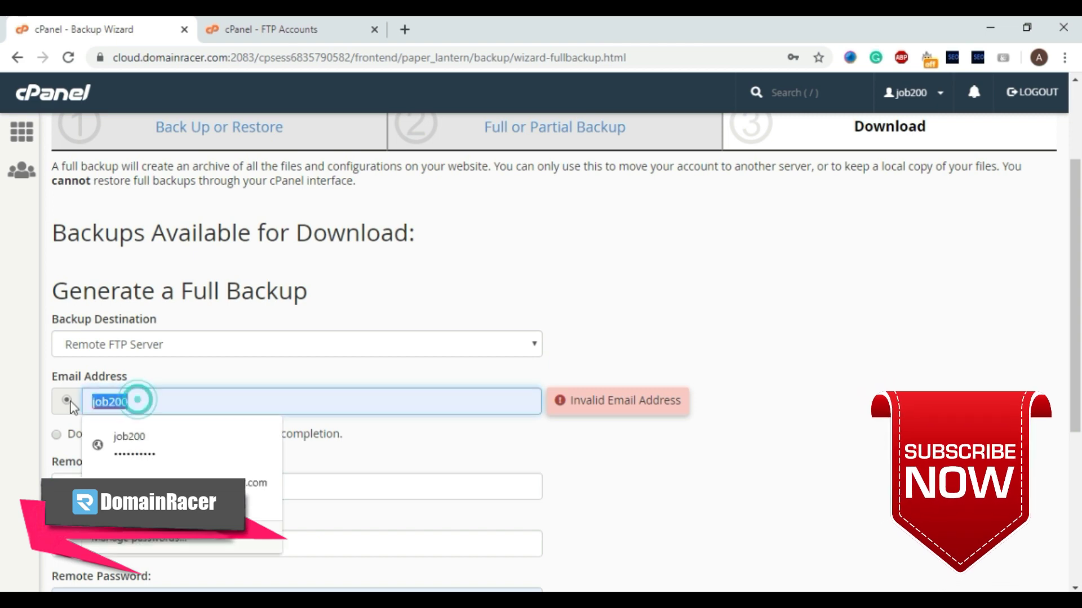
{"action": "left_click", "coordinate": [154, 370]}
{"action": "left_click", "coordinate": [57, 435]}
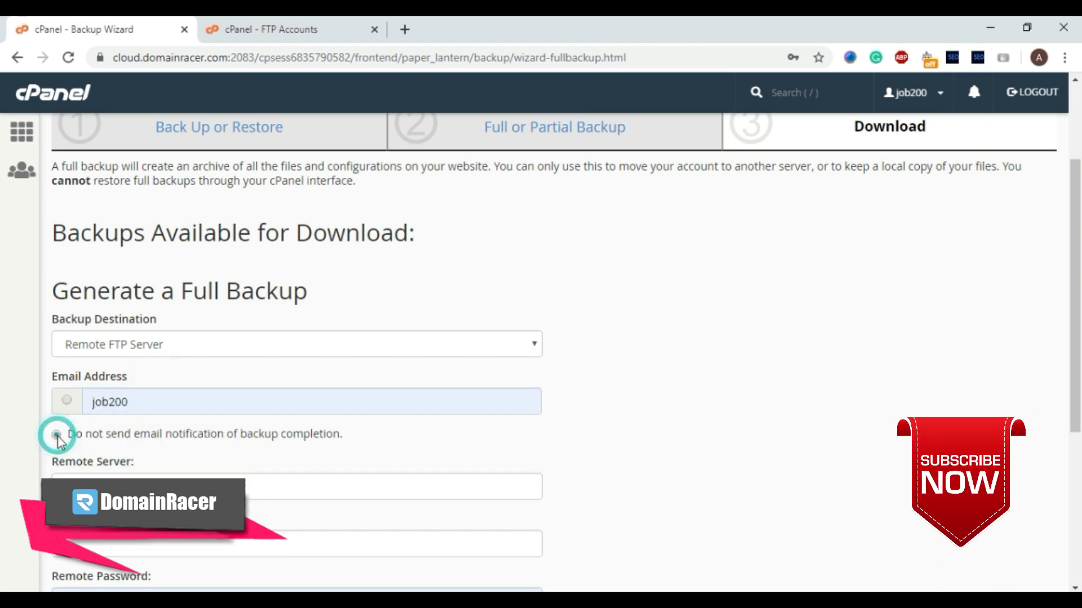
{"action": "left_click", "coordinate": [66, 400]}
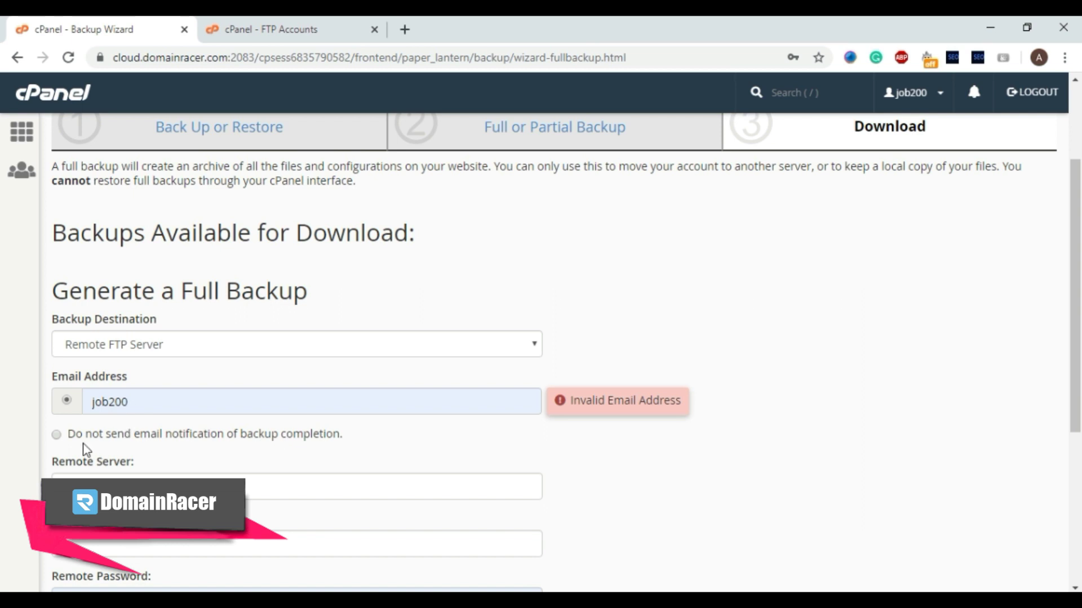
{"action": "left_click", "coordinate": [57, 435]}
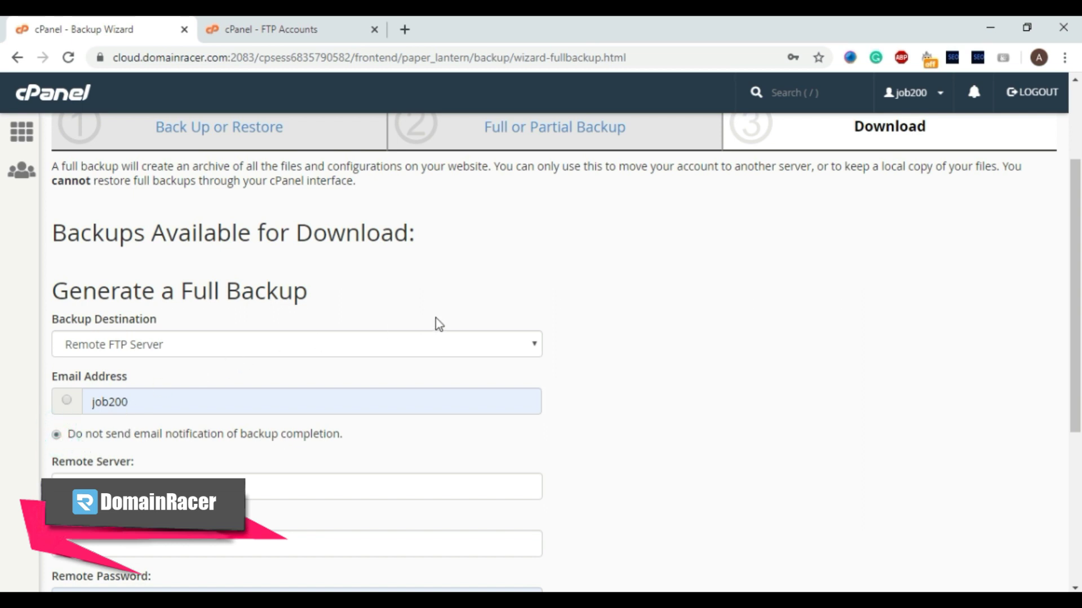
- Copy the hostname drserver.iseencloud.com from the sticky note into the backup form as the remote server
{"action": "scroll", "coordinate": [438, 316], "scroll_direction": "down", "scroll_amount": 4}
{"action": "left_click", "coordinate": [93, 255]}
{"action": "key", "text": "alt+Tab"}
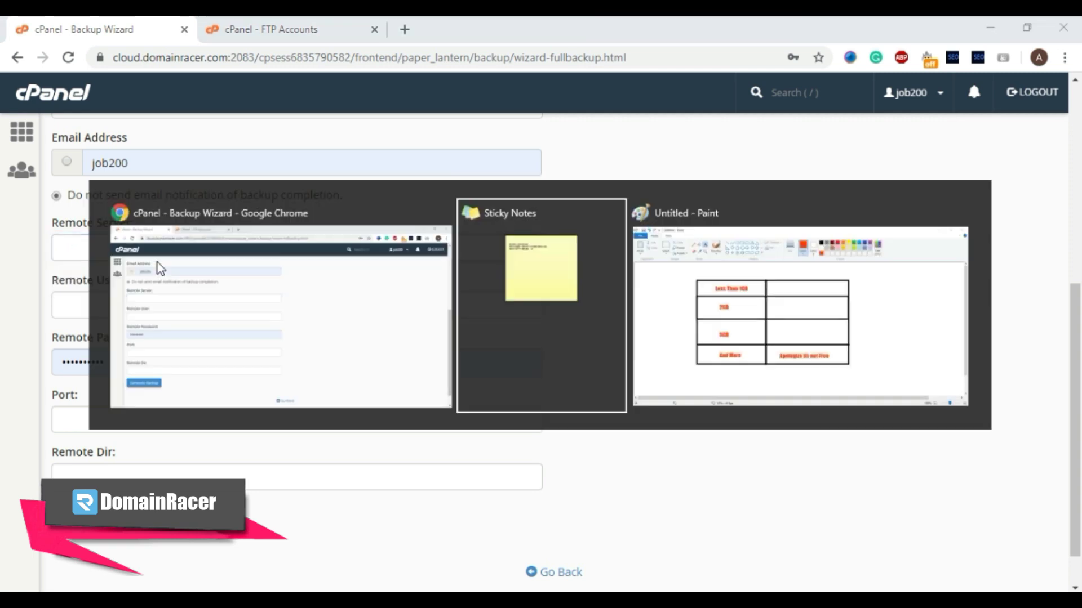
{"action": "left_click_drag", "start_coordinate": [712, 134], "coordinate": [560, 133]}
{"action": "key", "text": "ctrl+c"}
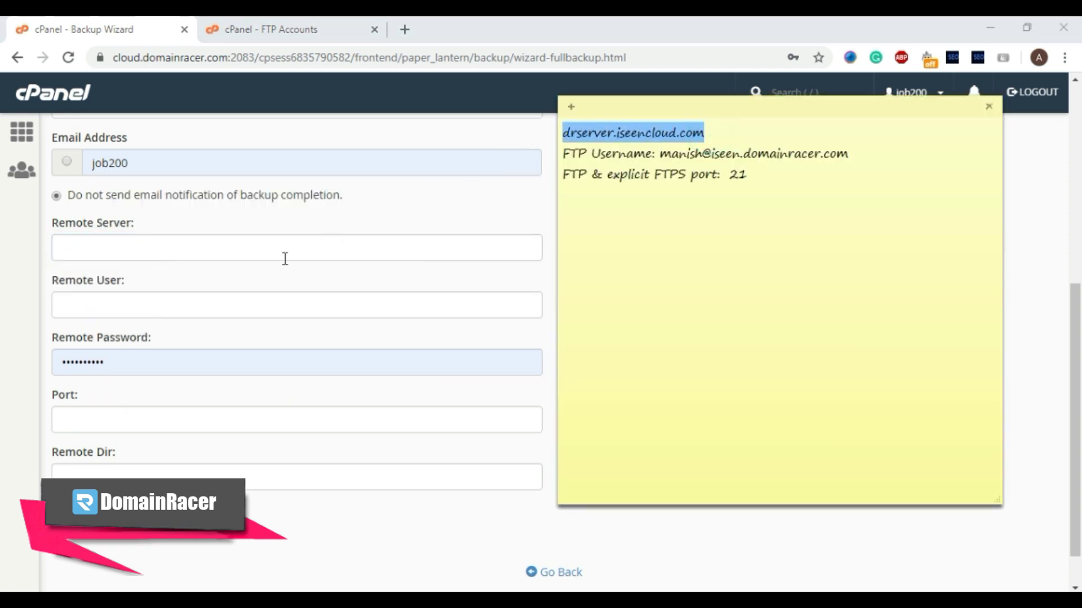
{"action": "left_click", "coordinate": [259, 242]}
{"action": "key", "text": "ctrl+v"}
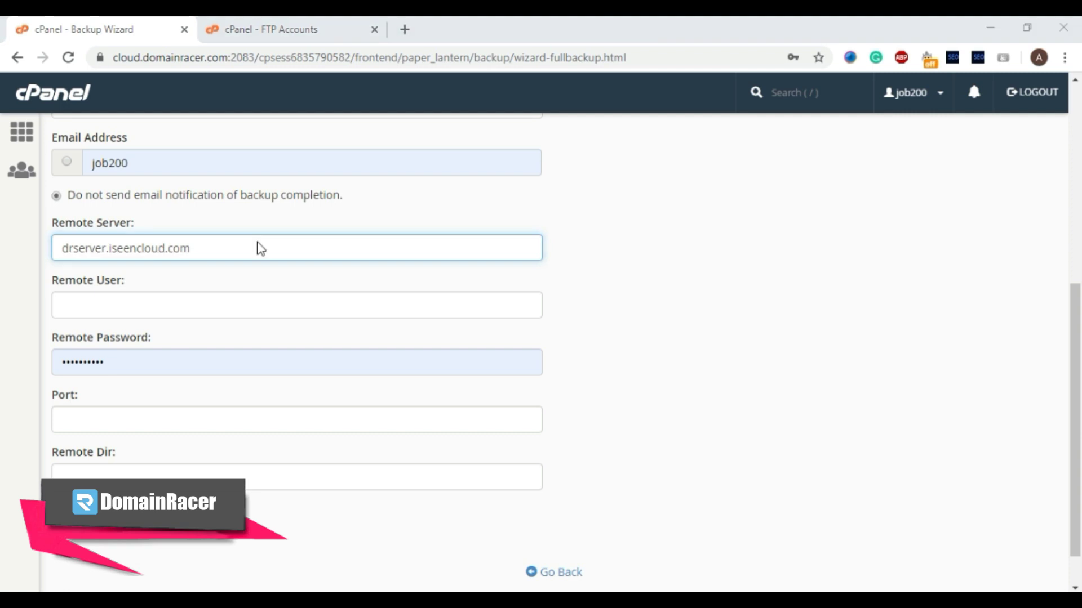
- Copy the FTP username from the sticky note into the backup form as the remote user
{"action": "key", "text": "alt+Tab"}
{"action": "left_click_drag", "start_coordinate": [880, 153], "coordinate": [659, 156]}
{"action": "key", "text": "ctrl+c"}
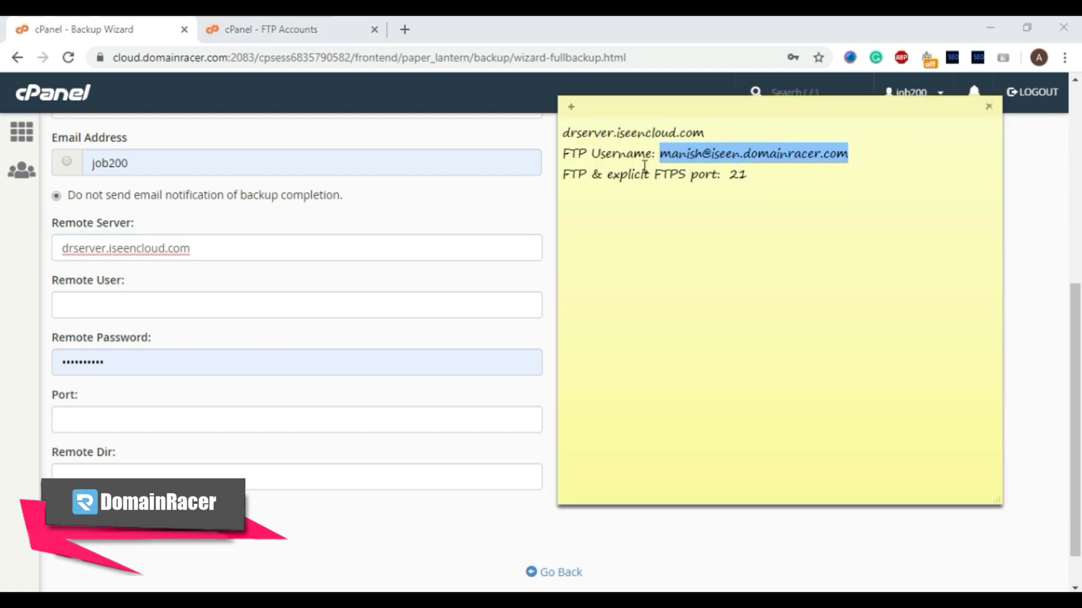
{"action": "left_click", "coordinate": [115, 308]}
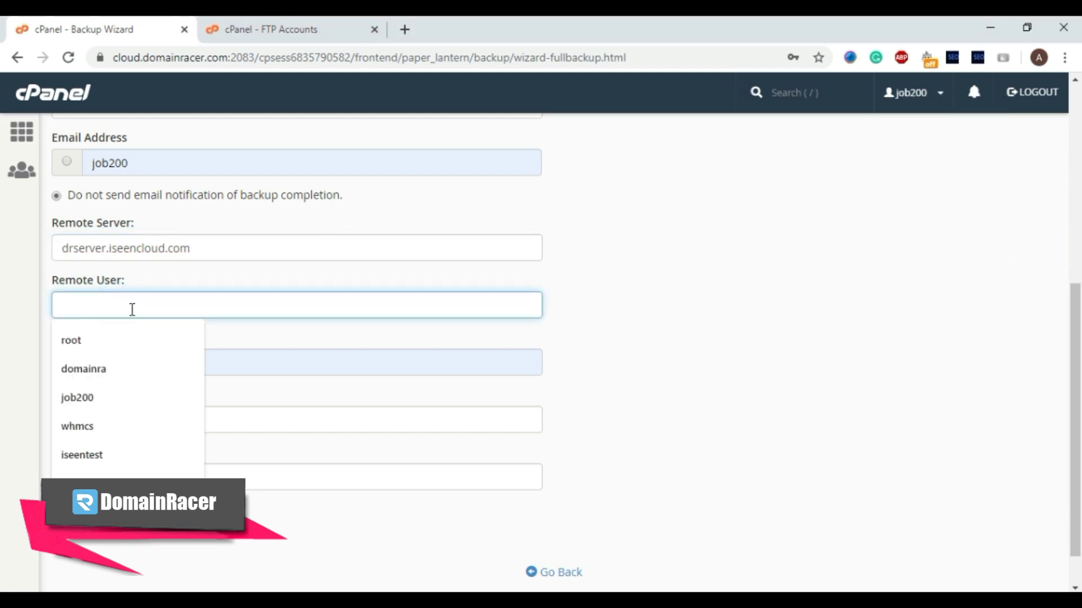
{"action": "key", "text": "ctrl+v"}
- Set the remote port to 21 and the remote directory to / for the backup transfer
{"action": "left_click", "coordinate": [146, 417]}
{"action": "type", "text": "21"}
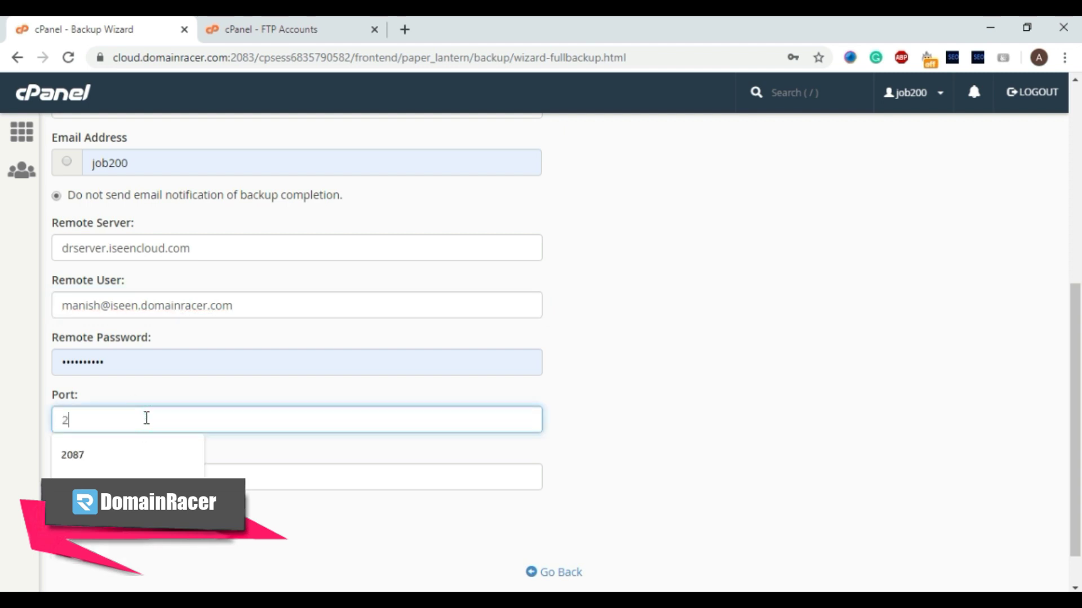
{"action": "left_click", "coordinate": [104, 483]}
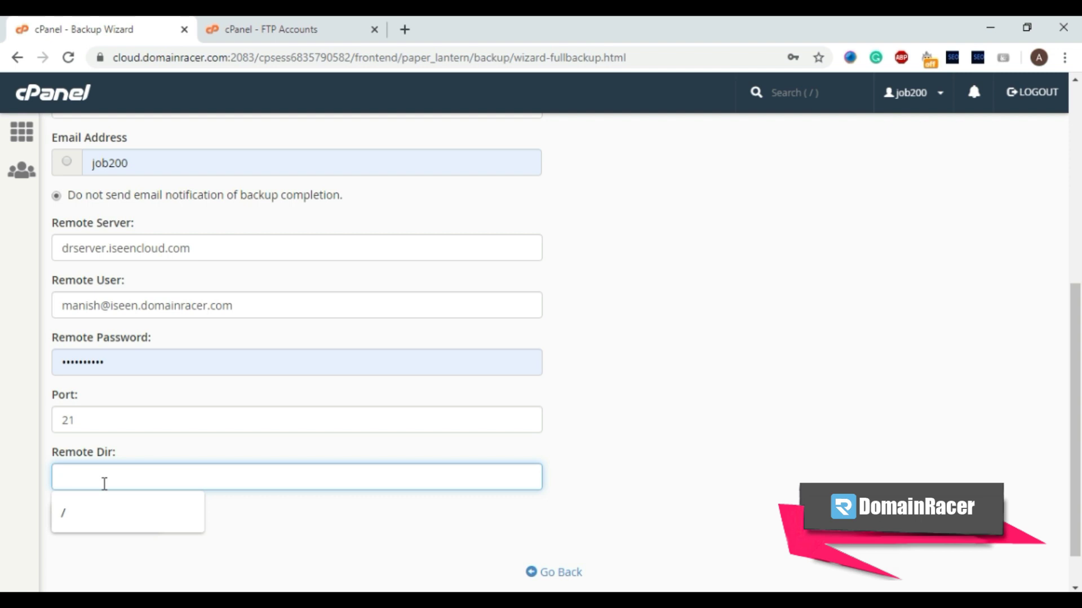
{"action": "left_click", "coordinate": [61, 514]}
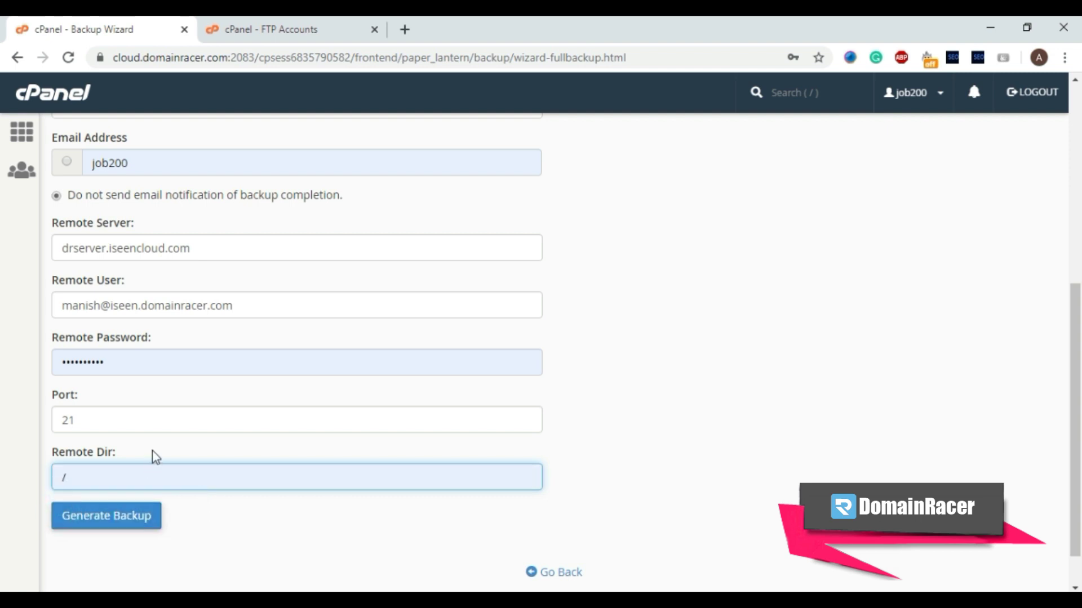
- Replace the autofilled remote password with the FTP account's password
{"action": "left_click", "coordinate": [104, 412]}
{"action": "left_click", "coordinate": [182, 371]}
{"action": "key", "text": "ctrl+a"}
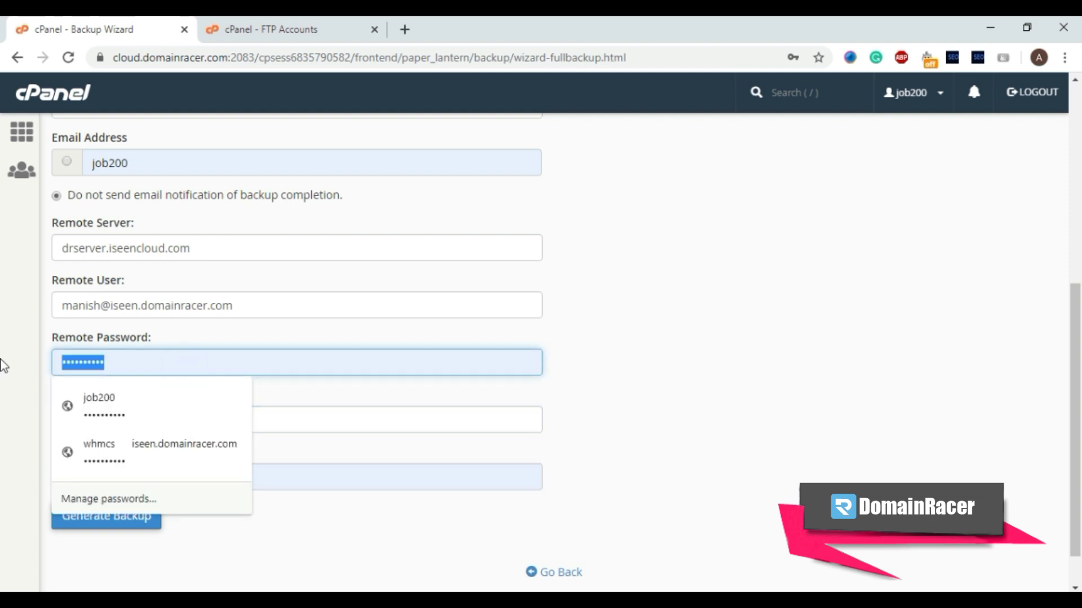
{"action": "type", "text": "**"}
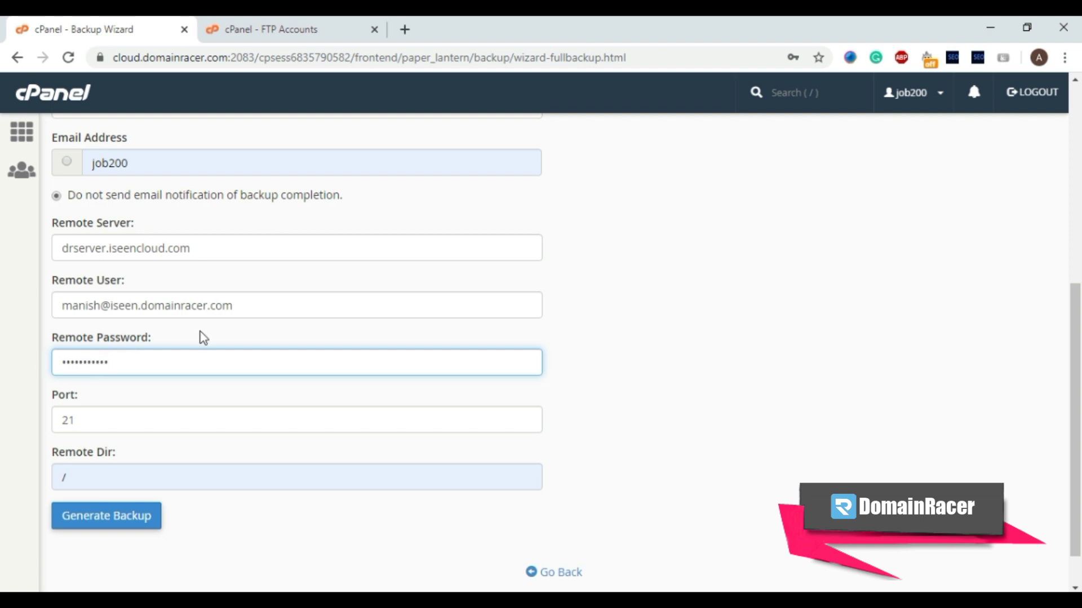
- Check the destination's FTP Accounts page, then generate the full backup to the remote FTP server and dismiss the save-password prompt
{"action": "scroll", "coordinate": [394, 234], "scroll_direction": "up", "scroll_amount": 4}
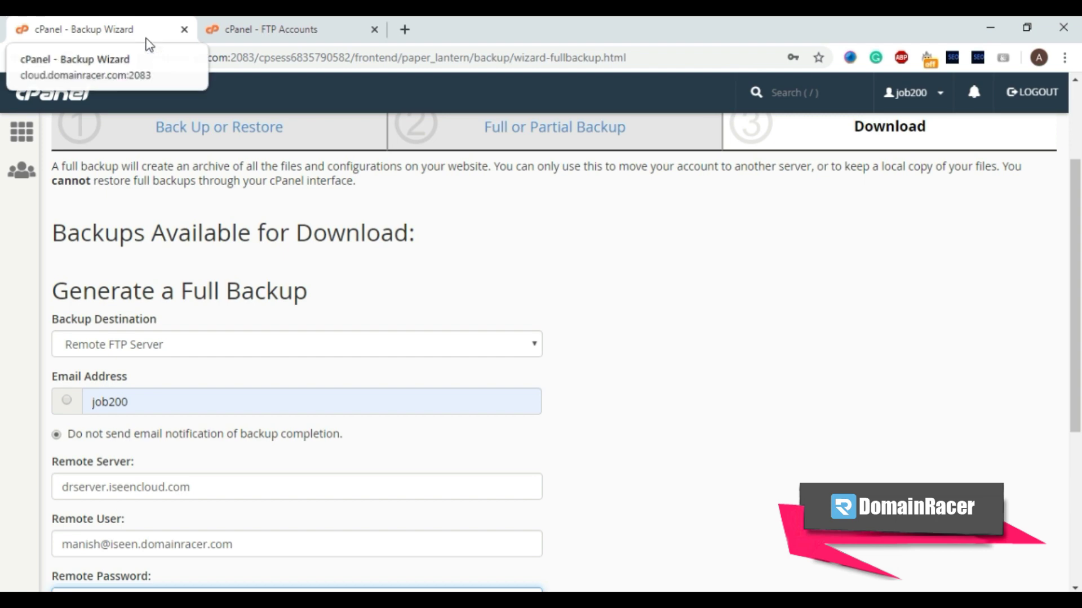
{"action": "left_click", "coordinate": [315, 34]}
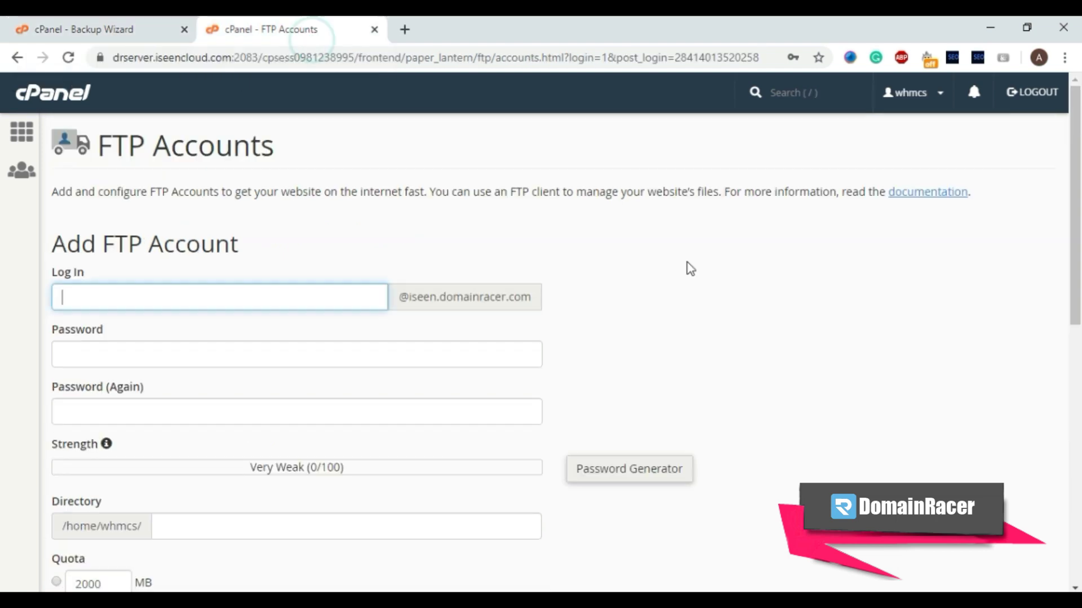
{"action": "scroll", "coordinate": [151, 182], "scroll_direction": "down", "scroll_amount": 4}
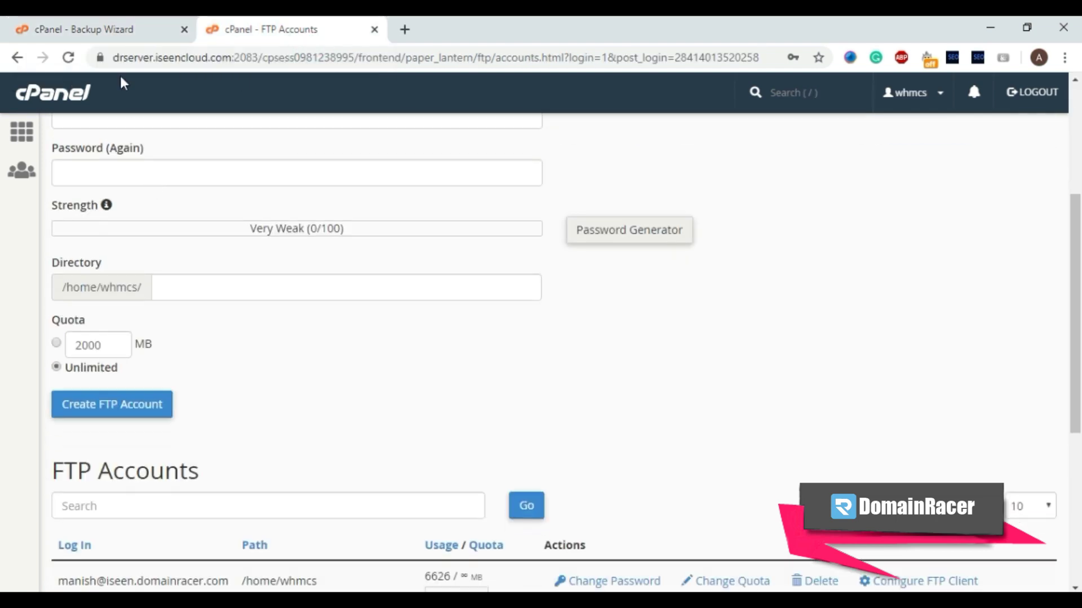
{"action": "left_click", "coordinate": [101, 28]}
{"action": "scroll", "coordinate": [289, 270], "scroll_direction": "down", "scroll_amount": 1}
{"action": "scroll", "coordinate": [290, 270], "scroll_direction": "down", "scroll_amount": 4}
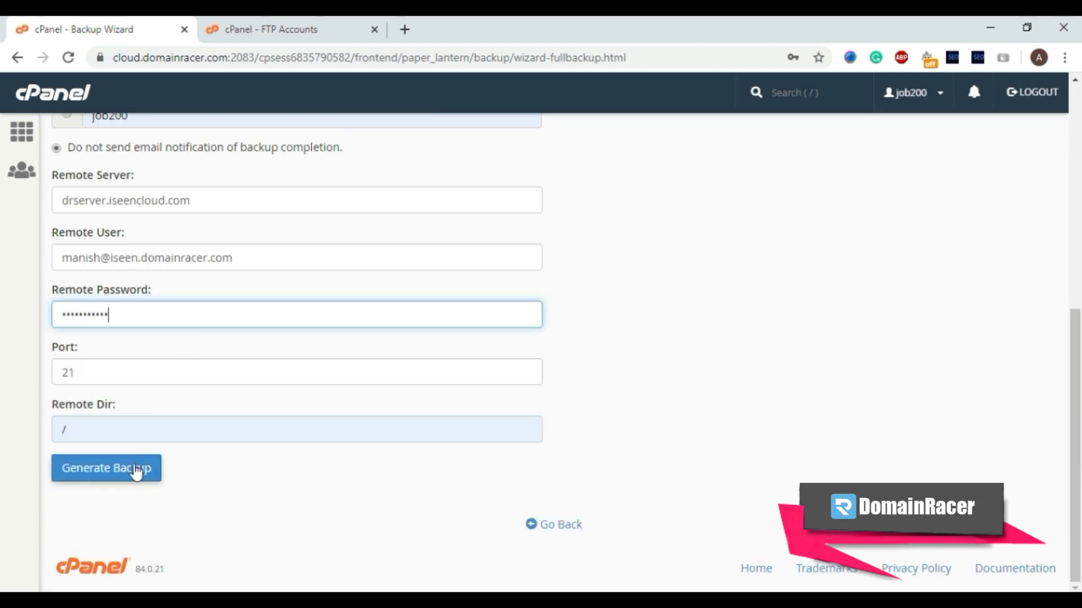
{"action": "left_click", "coordinate": [116, 477]}
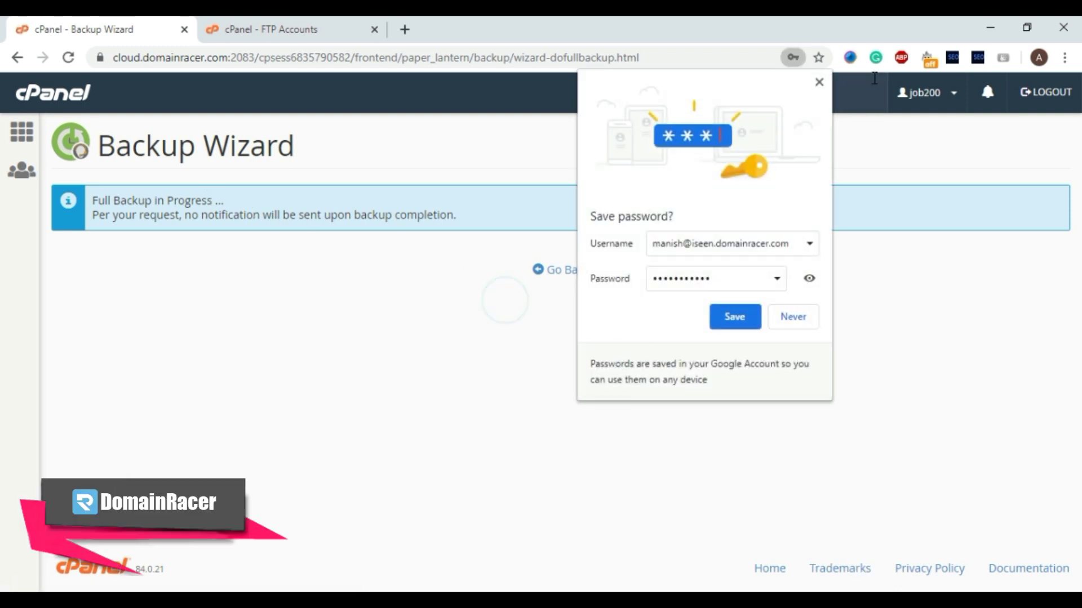
{"action": "left_click", "coordinate": [819, 82]}
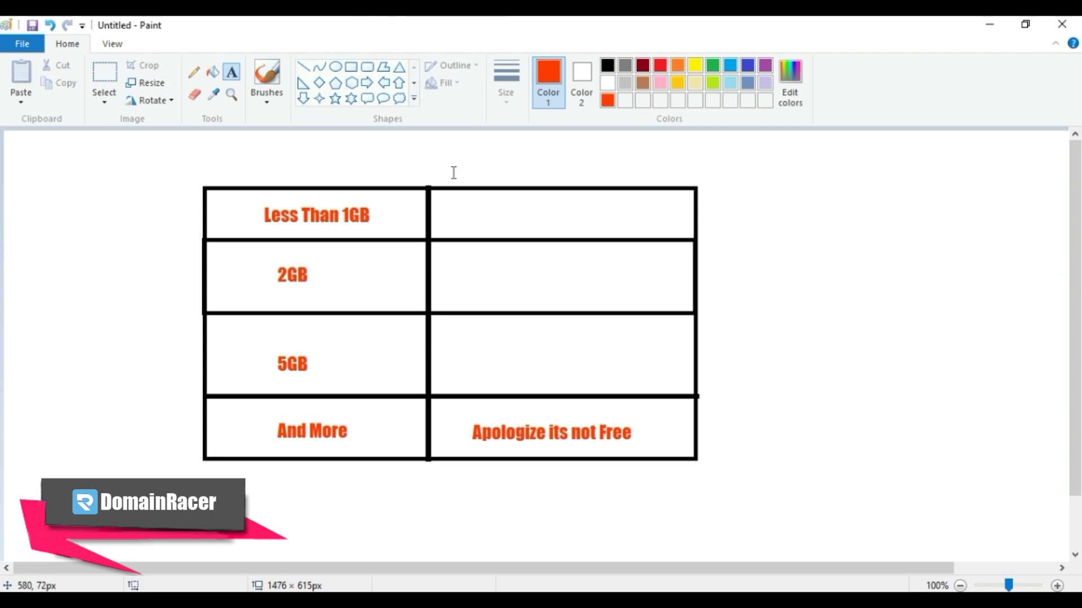
- Switch to Paint and pencil in the table's times: 15 min for less than 1GB, 20-25 for 2GB, 30 min for 5GB
{"action": "left_click", "coordinate": [194, 72]}
{"action": "mouse_move", "coordinate": [463, 201]}
{"action": "left_mouse_down"}
{"action": "mouse_move", "coordinate": [463, 217]}
{"action": "mouse_move", "coordinate": [486, 217]}
{"action": "mouse_move", "coordinate": [475, 205]}
{"action": "mouse_move", "coordinate": [540, 210]}
{"action": "mouse_move", "coordinate": [506, 219]}
{"action": "left_mouse_up"}
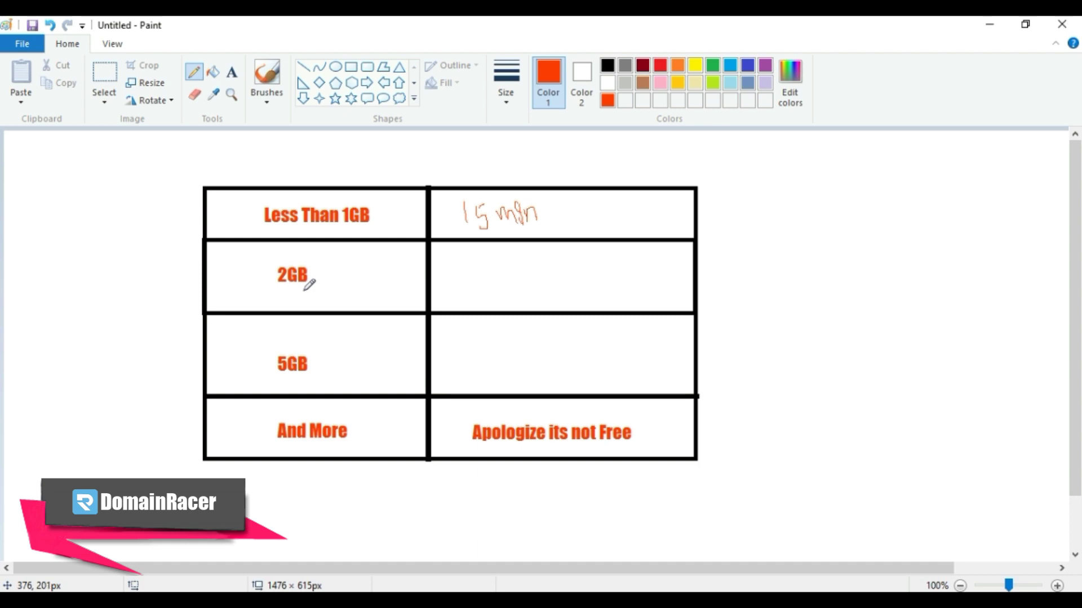
{"action": "mouse_move", "coordinate": [489, 273]}
{"action": "left_mouse_down"}
{"action": "mouse_move", "coordinate": [509, 294]}
{"action": "mouse_move", "coordinate": [511, 280]}
{"action": "mouse_move", "coordinate": [579, 270]}
{"action": "left_mouse_up"}
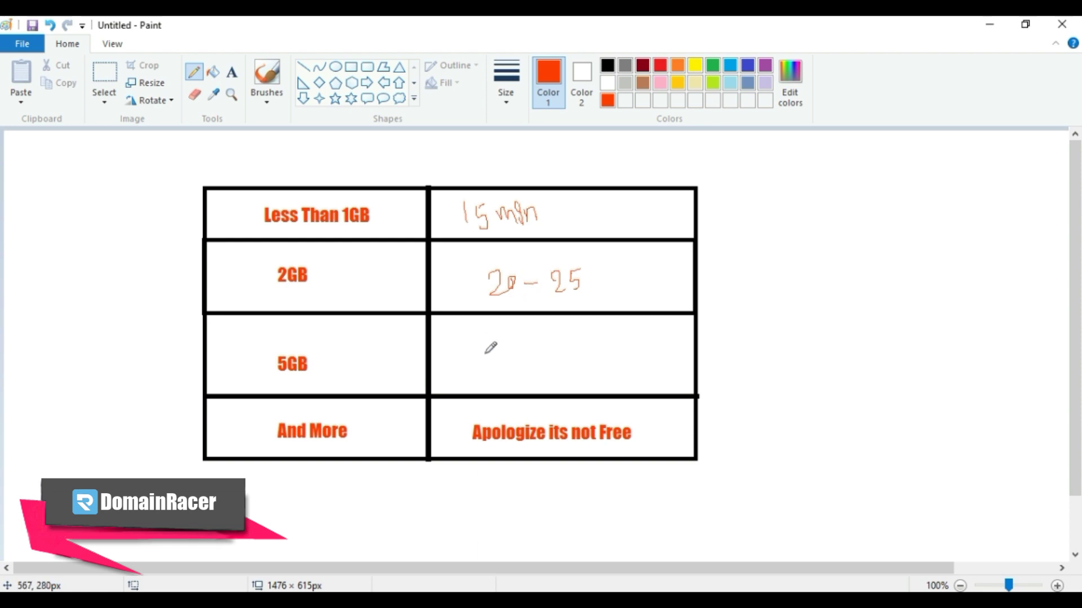
{"action": "mouse_move", "coordinate": [474, 332]}
{"action": "left_mouse_down"}
{"action": "mouse_move", "coordinate": [509, 336]}
{"action": "mouse_move", "coordinate": [513, 326]}
{"action": "mouse_move", "coordinate": [583, 338]}
{"action": "left_mouse_up"}
- Pencil a 3 beside the table, an arrow out of the first row, and the account sizes 1GB, 2GB and 5GB
{"action": "mouse_move", "coordinate": [770, 225]}
{"action": "left_mouse_down"}
{"action": "mouse_move", "coordinate": [792, 243]}
{"action": "mouse_move", "coordinate": [775, 263]}
{"action": "left_mouse_up"}
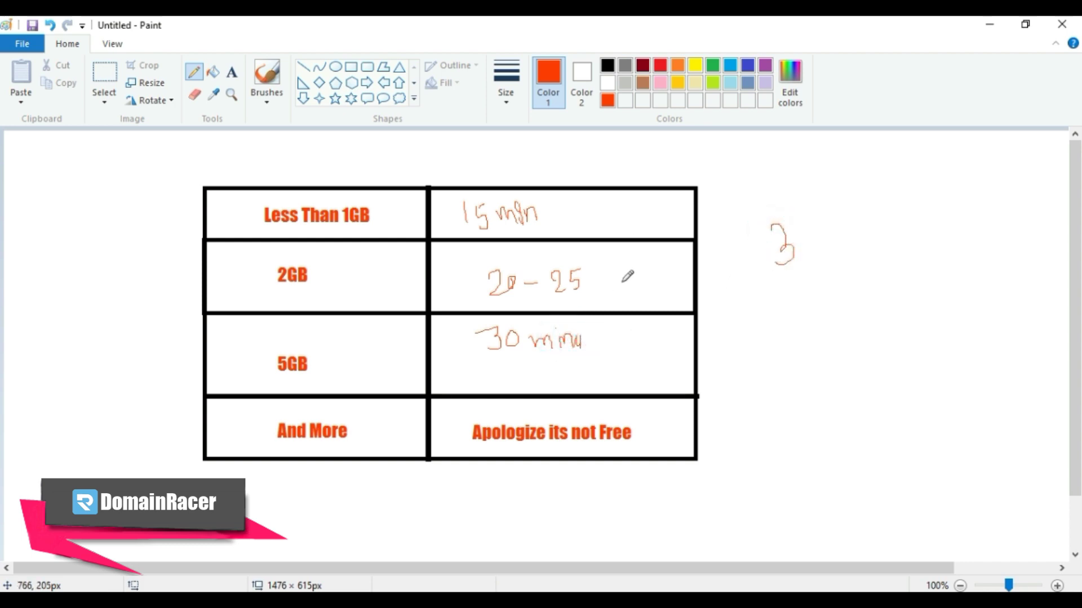
{"action": "mouse_move", "coordinate": [691, 210]}
{"action": "left_mouse_down"}
{"action": "mouse_move", "coordinate": [733, 210]}
{"action": "mouse_move", "coordinate": [721, 226]}
{"action": "left_mouse_up"}
{"action": "left_click_drag", "start_coordinate": [764, 181], "coordinate": [814, 194]}
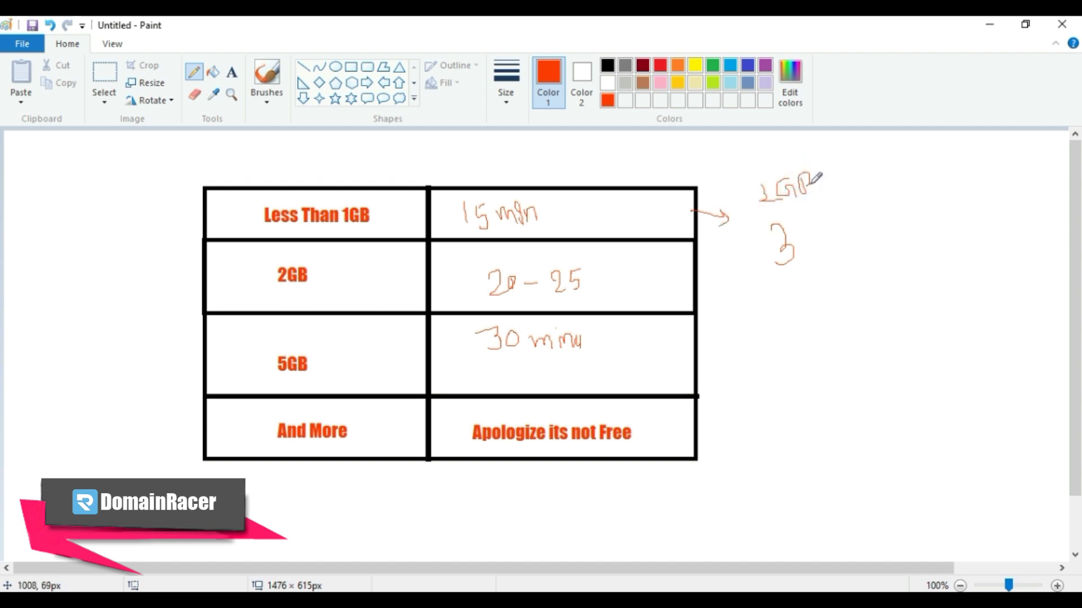
{"action": "mouse_move", "coordinate": [876, 231]}
{"action": "left_mouse_down"}
{"action": "mouse_move", "coordinate": [902, 253]}
{"action": "mouse_move", "coordinate": [904, 231]}
{"action": "mouse_move", "coordinate": [918, 251]}
{"action": "mouse_move", "coordinate": [929, 242]}
{"action": "left_mouse_up"}
{"action": "mouse_move", "coordinate": [904, 277]}
{"action": "left_mouse_down"}
{"action": "mouse_move", "coordinate": [888, 282]}
{"action": "mouse_move", "coordinate": [890, 308]}
{"action": "mouse_move", "coordinate": [932, 283]}
{"action": "mouse_move", "coordinate": [951, 293]}
{"action": "left_mouse_up"}
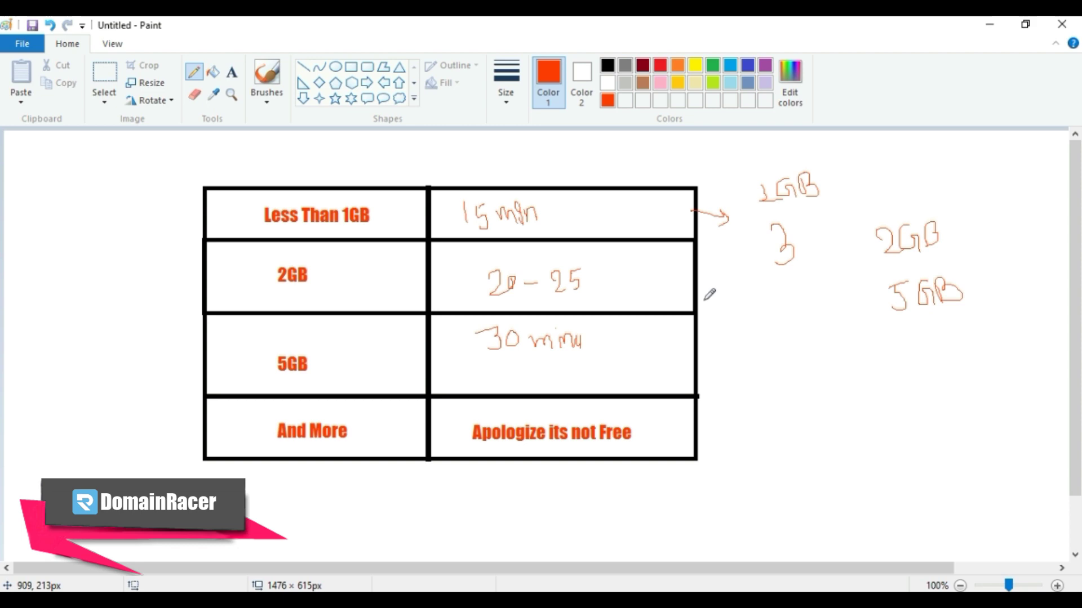
- Pencil an arrow from 1GB to 15 mi, circle 2GB with an arrow to 20-30, and circle the 3
{"action": "left_click_drag", "start_coordinate": [830, 179], "coordinate": [888, 181]}
{"action": "mouse_move", "coordinate": [868, 171]}
{"action": "left_mouse_down"}
{"action": "mouse_move", "coordinate": [888, 181]}
{"action": "mouse_move", "coordinate": [875, 192]}
{"action": "left_mouse_up"}
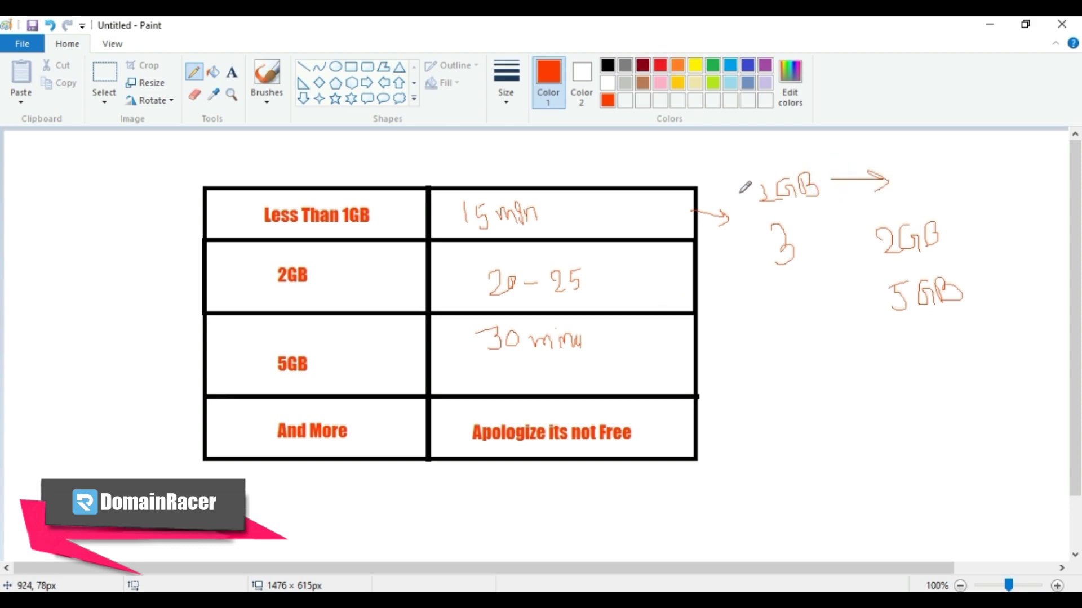
{"action": "left_click", "coordinate": [993, 31]}
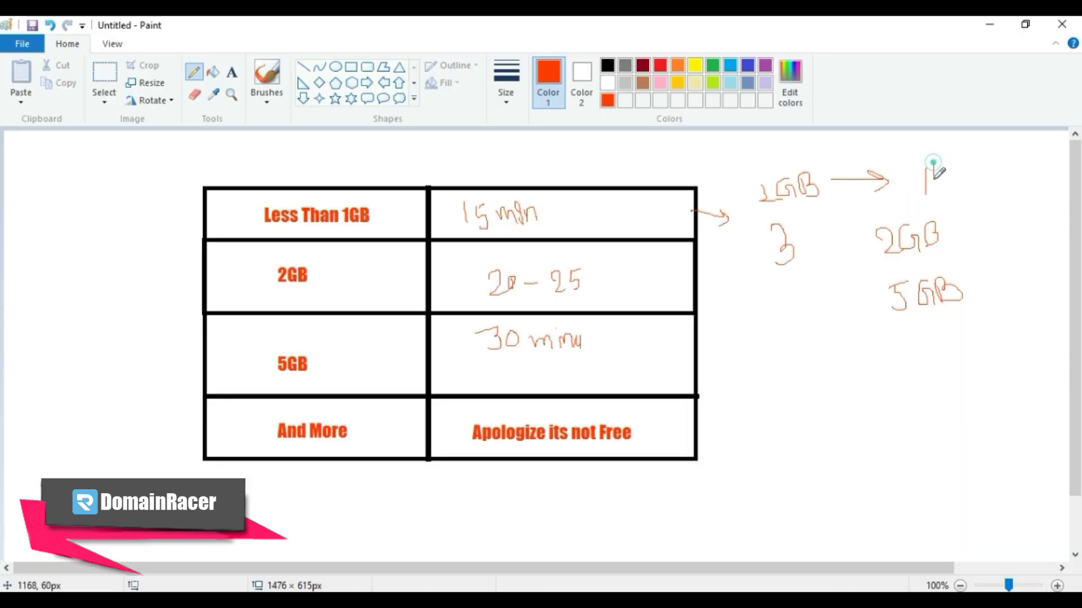
{"action": "mouse_move", "coordinate": [934, 163]}
{"action": "left_mouse_down"}
{"action": "mouse_move", "coordinate": [941, 187]}
{"action": "mouse_move", "coordinate": [964, 178]}
{"action": "mouse_move", "coordinate": [974, 189]}
{"action": "mouse_move", "coordinate": [949, 249]}
{"action": "mouse_move", "coordinate": [947, 217]}
{"action": "mouse_move", "coordinate": [982, 242]}
{"action": "left_mouse_up"}
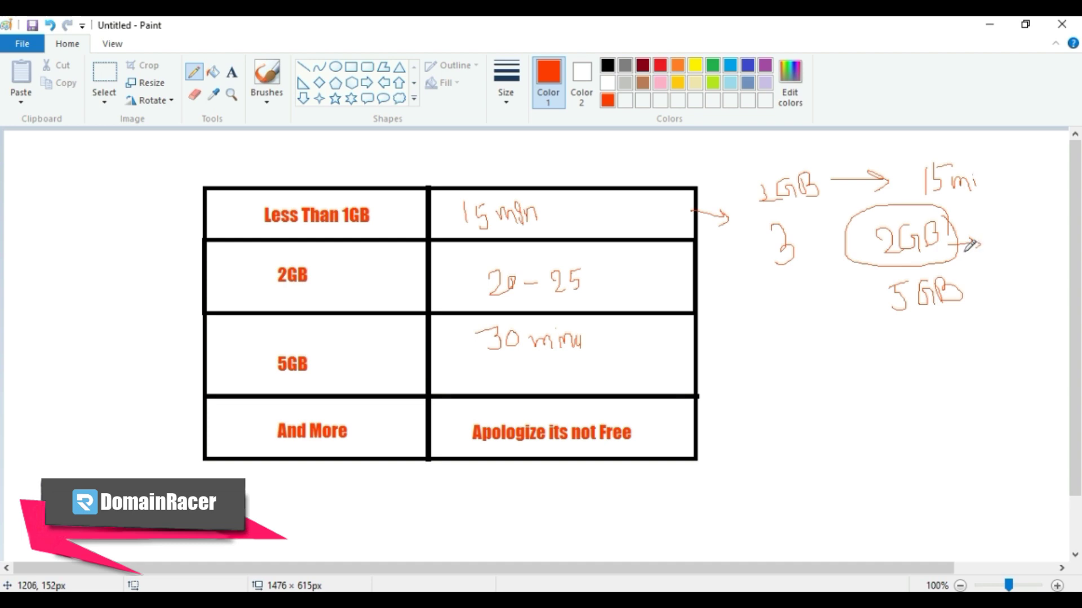
{"action": "mouse_move", "coordinate": [996, 230]}
{"action": "left_mouse_down"}
{"action": "mouse_move", "coordinate": [1008, 242]}
{"action": "mouse_move", "coordinate": [1041, 227]}
{"action": "mouse_move", "coordinate": [1041, 245]}
{"action": "left_mouse_up"}
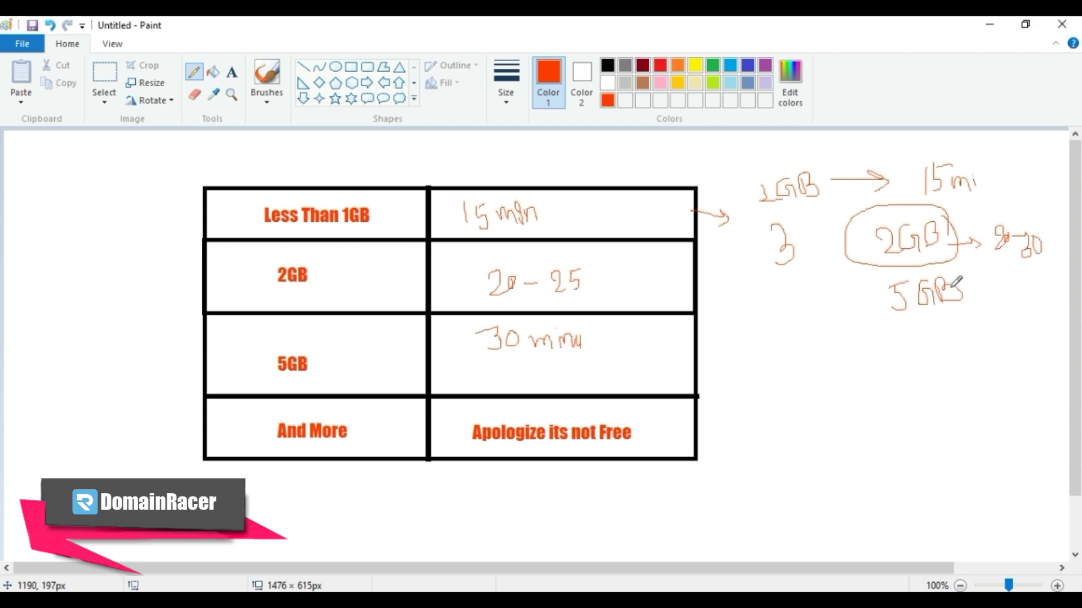
{"action": "left_click_drag", "start_coordinate": [813, 217], "coordinate": [803, 210]}
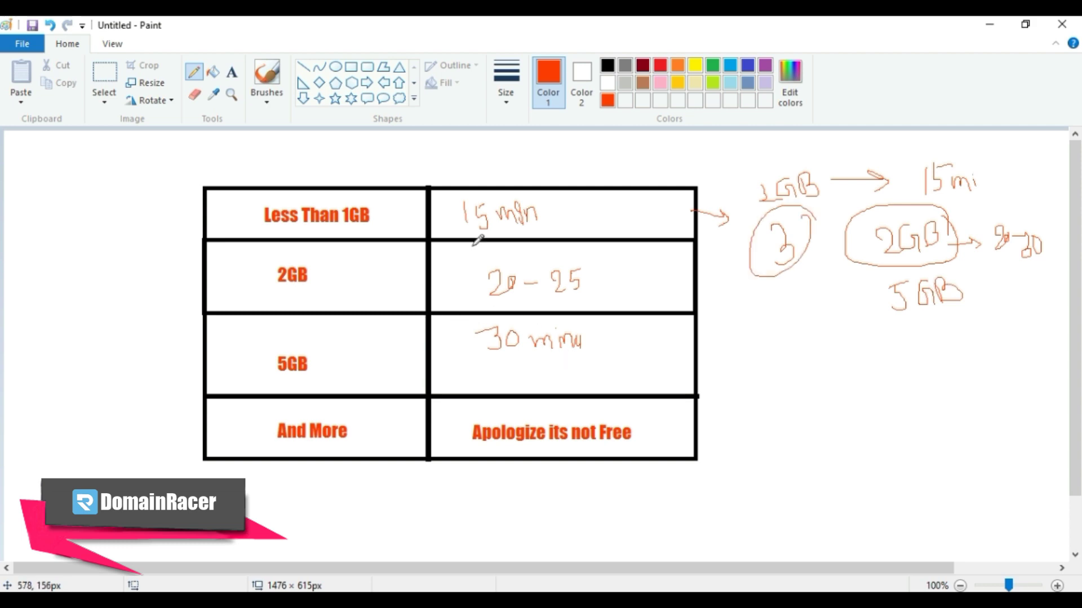
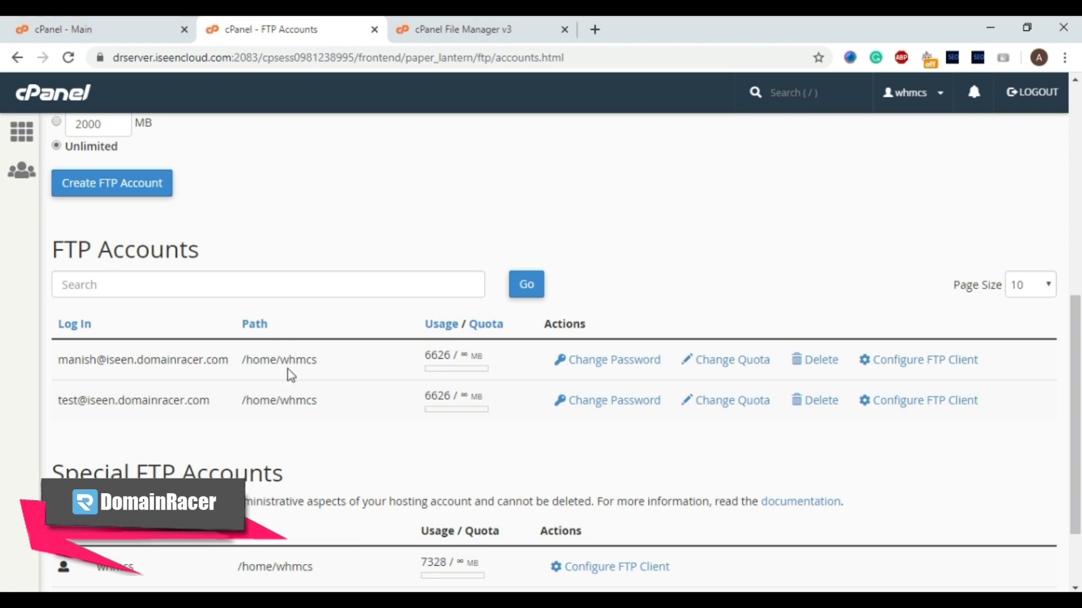
- Locate and select the transferred backup archive in the destination File Manager's /home/whmcs folder
{"action": "left_click", "coordinate": [496, 25]}
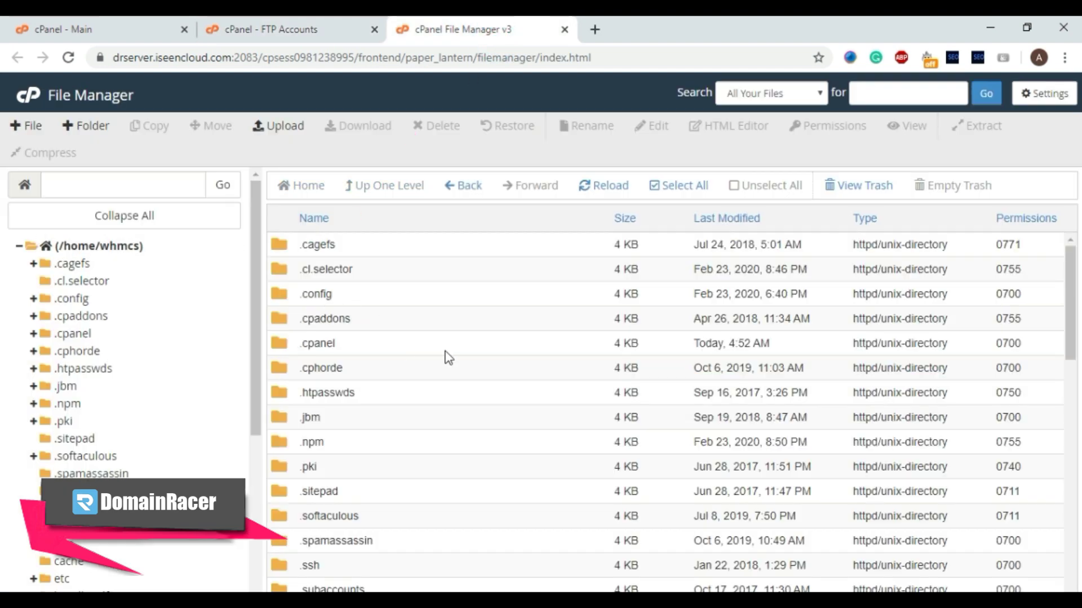
{"action": "left_click", "coordinate": [67, 255]}
{"action": "scroll", "coordinate": [577, 328], "scroll_direction": "down", "scroll_amount": 1}
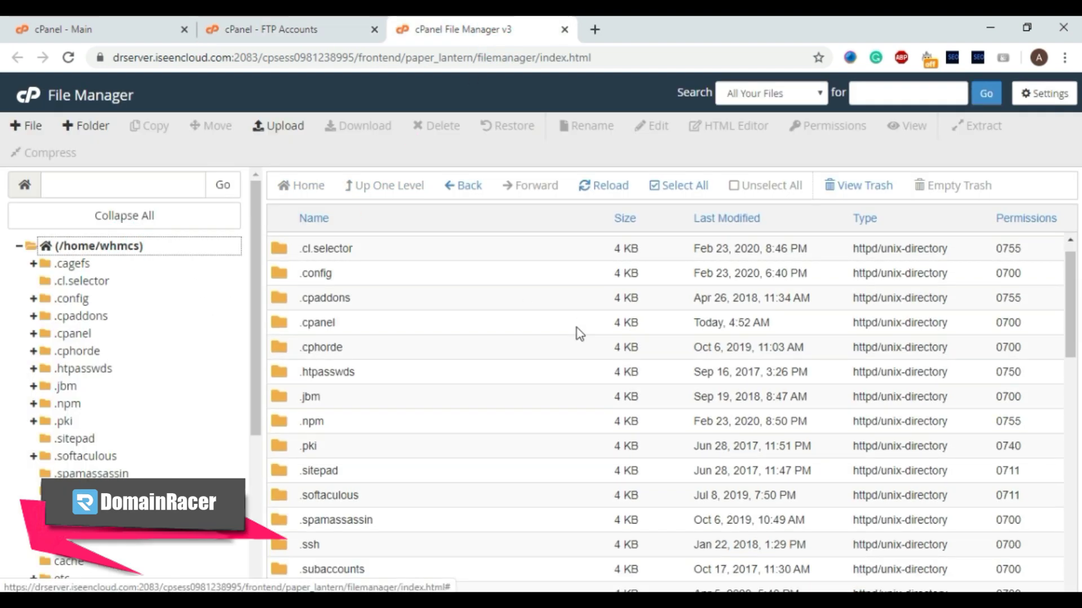
{"action": "scroll", "coordinate": [579, 334], "scroll_direction": "down", "scroll_amount": 10}
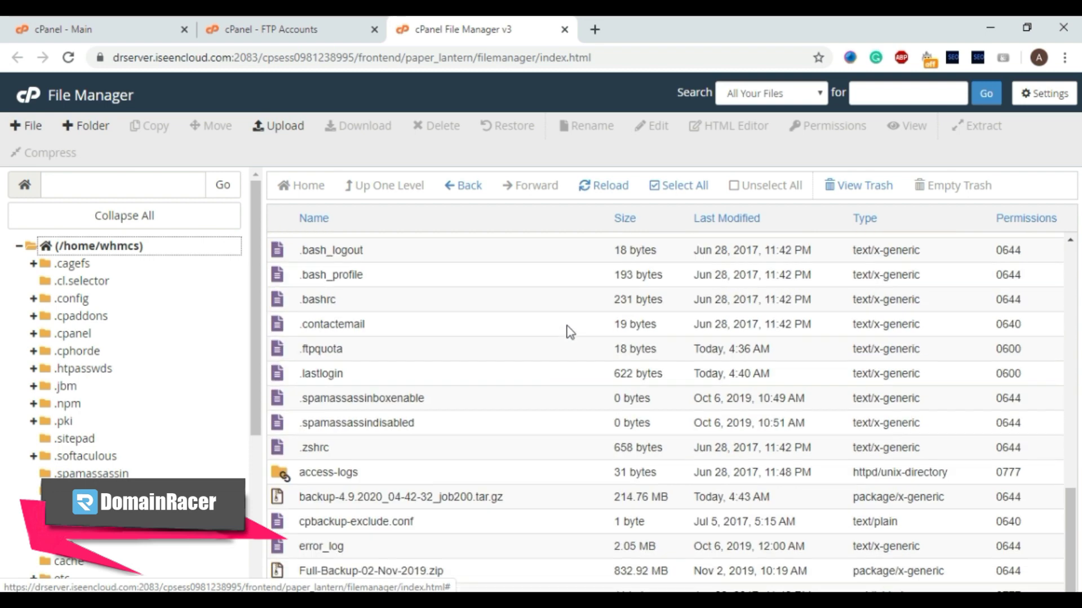
{"action": "left_click", "coordinate": [522, 502]}
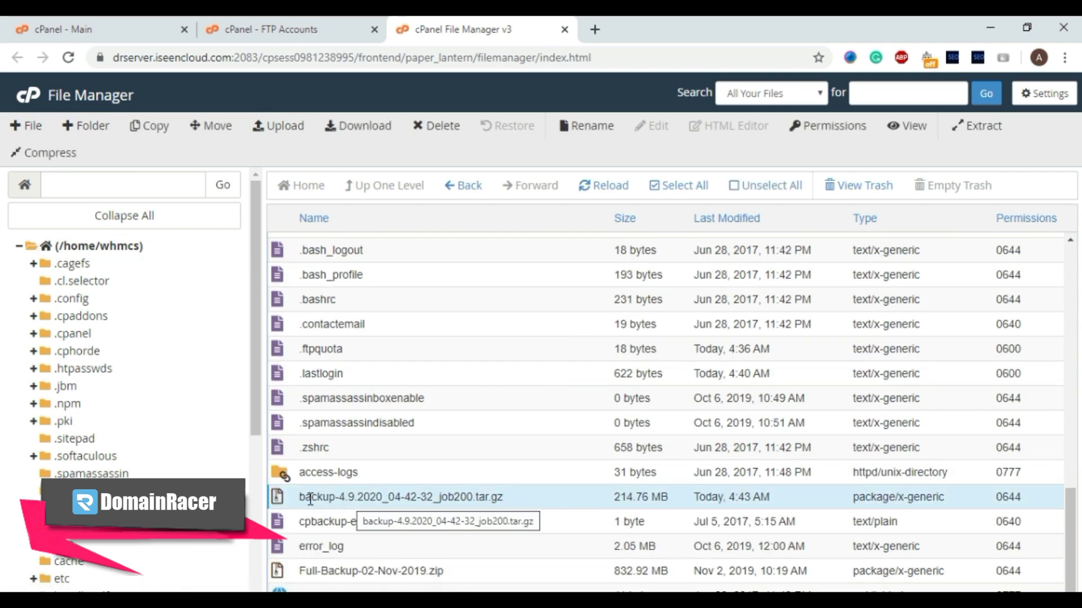
- Check the source account's cPanel home page, then return to the destination File Manager and deselect the backup archive
{"action": "left_click", "coordinate": [135, 30]}
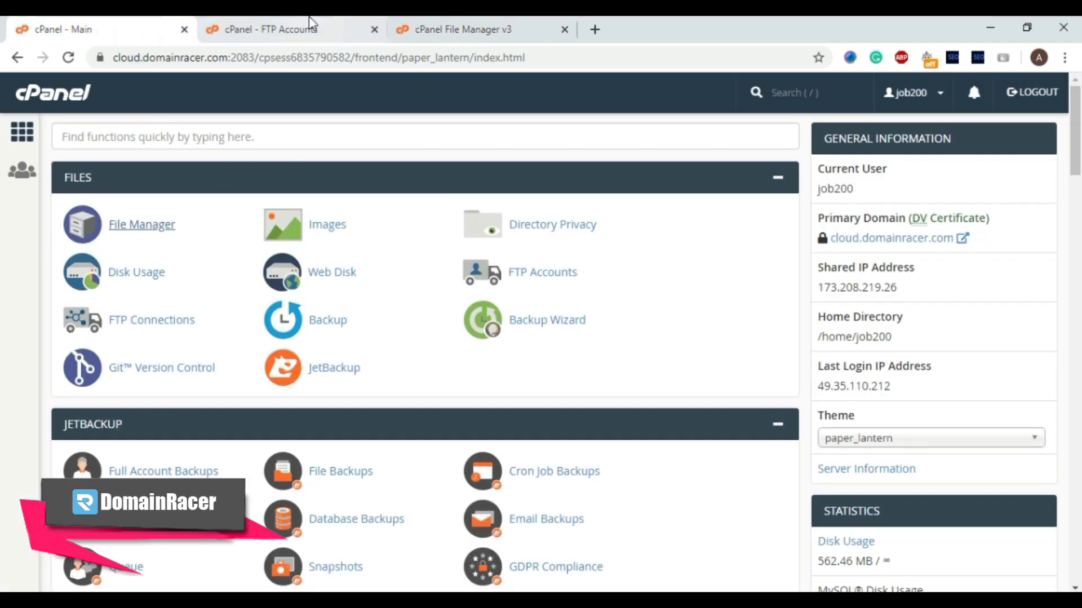
{"action": "left_click", "coordinate": [465, 26]}
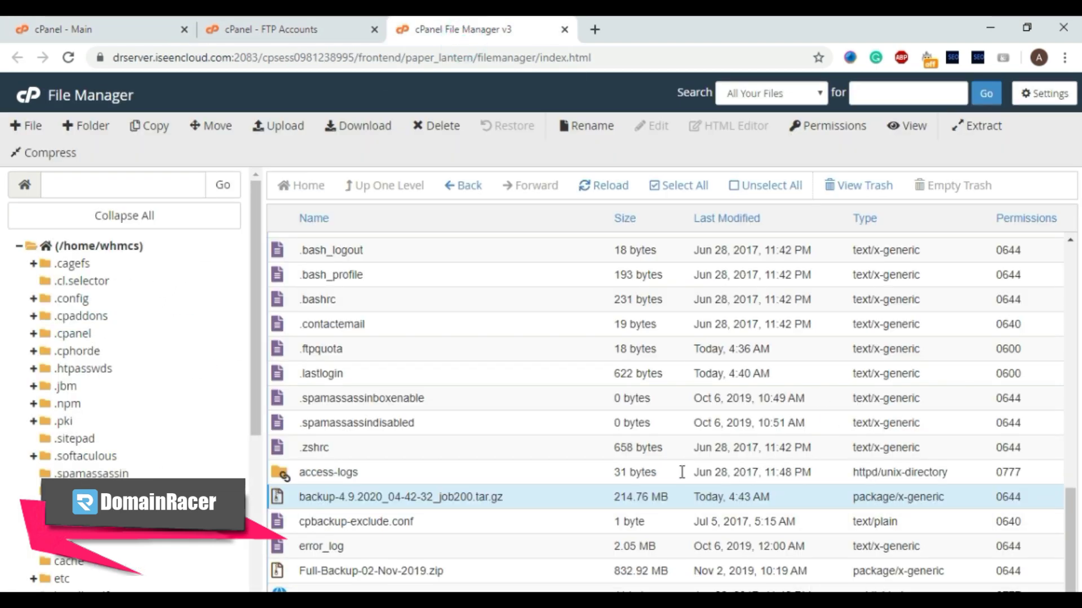
{"action": "left_click", "coordinate": [611, 503], "text": "ctrl"}
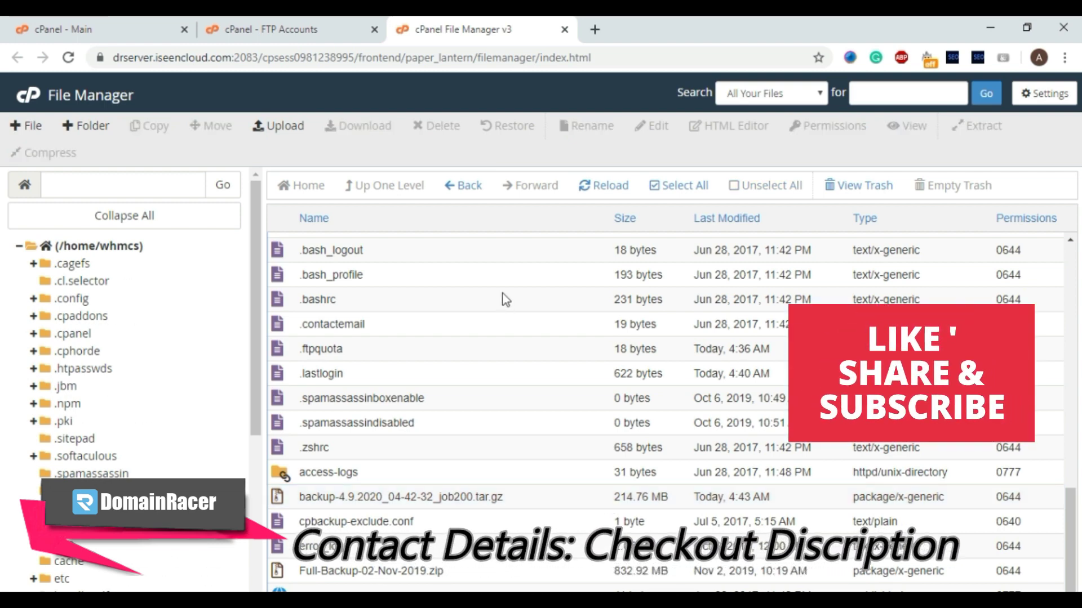
- Record the file name backup-4.9.2020_04-42-32_job200.tar.gz in the sticky note, with the path /home/whmcs/ on the line above
{"action": "left_click", "coordinate": [541, 497]}
{"action": "key", "text": "alt+Tab"}
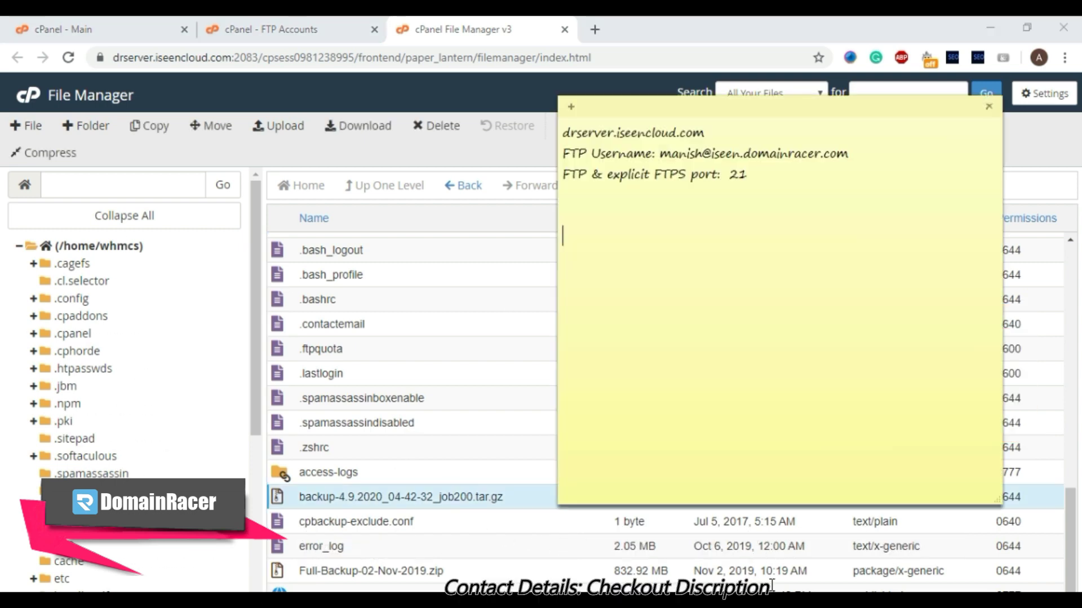
{"action": "type", "text": "backup-4.9.2020_04-42-32_job200.tar.gz"}
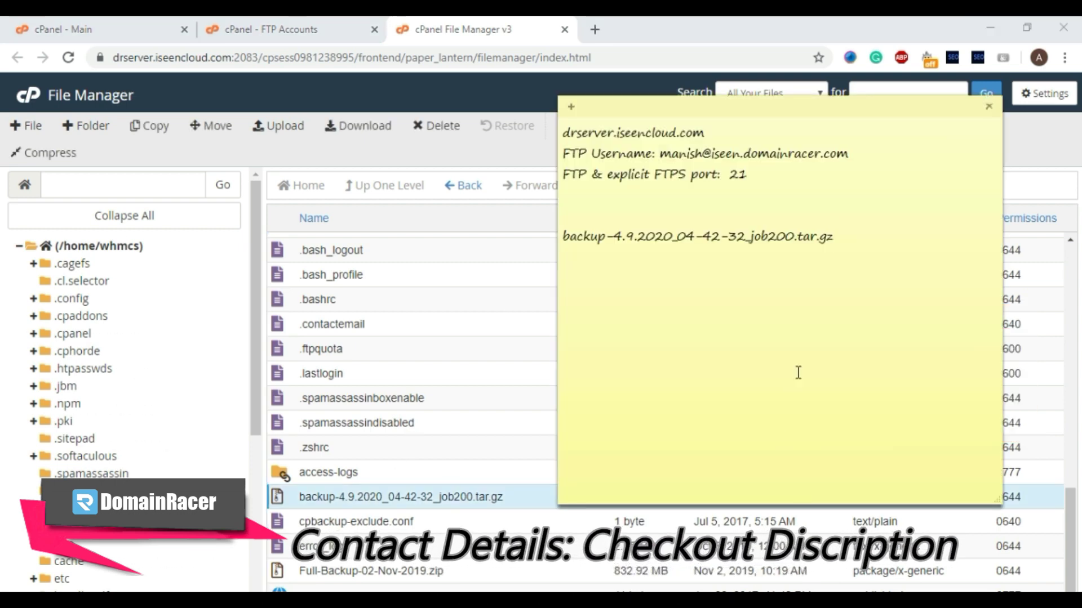
{"action": "type", "text": "/home/whmc"}
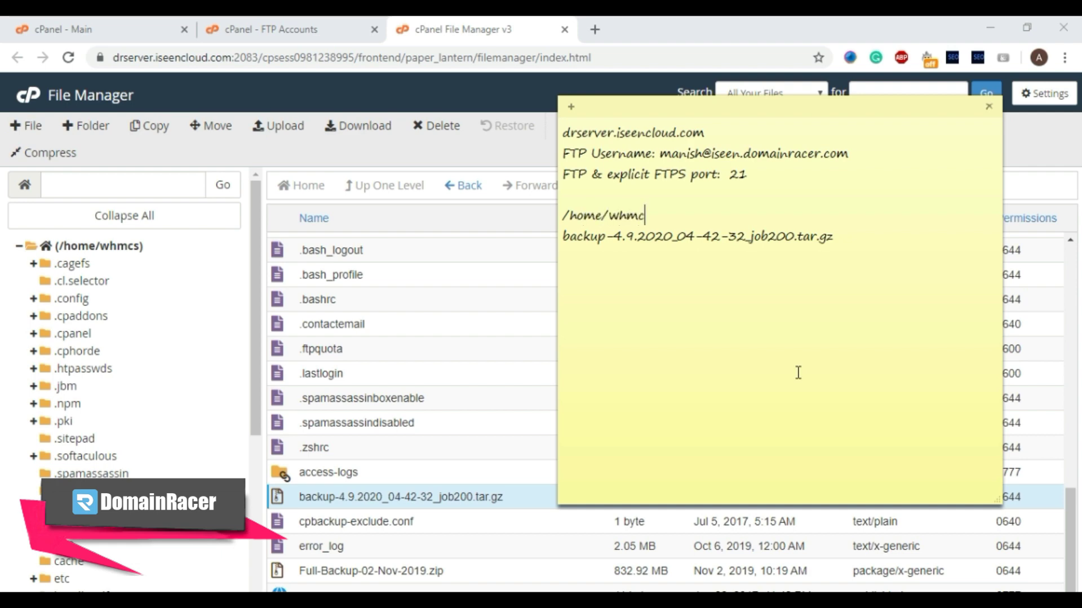
{"action": "type", "text": "s/"}
- Highlight the folder path and backup file name lines together in the sticky note
{"action": "left_click_drag", "start_coordinate": [562, 215], "coordinate": [838, 240]}
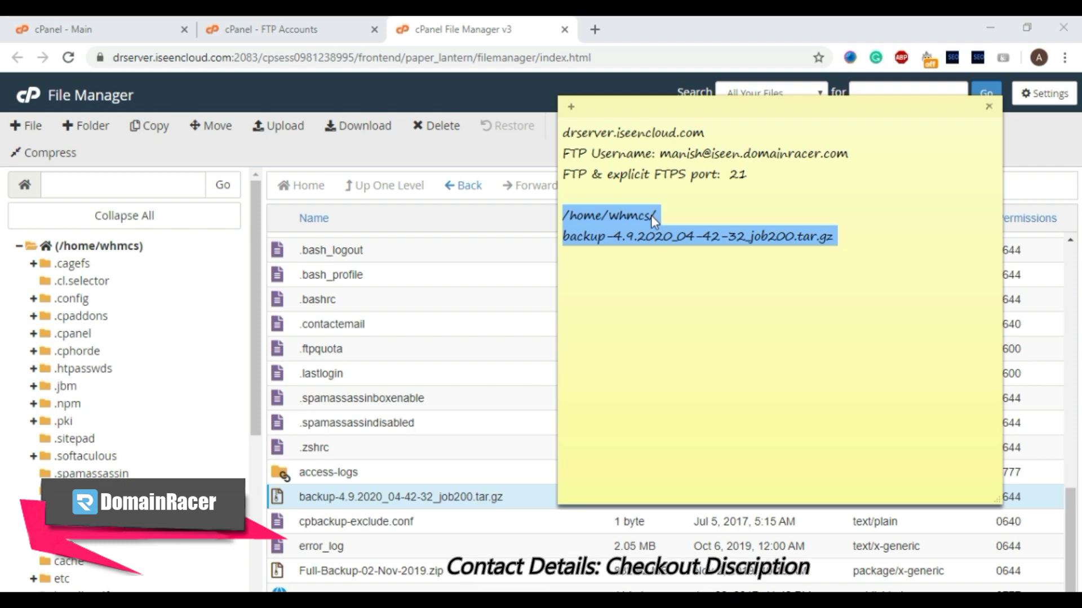
{"action": "left_click", "coordinate": [611, 243]}
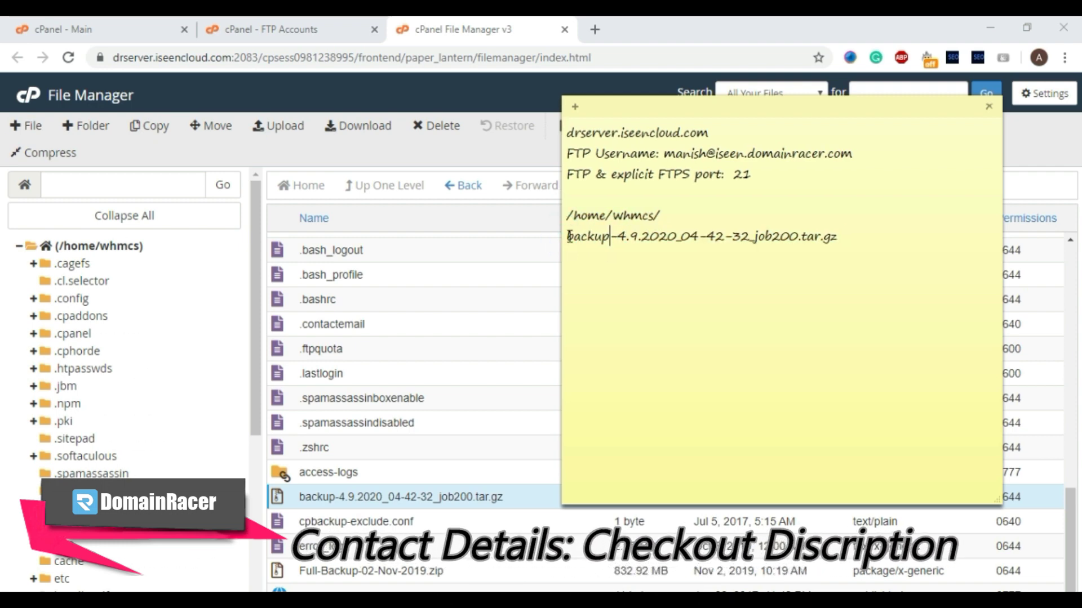
{"action": "left_click_drag", "start_coordinate": [838, 236], "coordinate": [566, 217]}
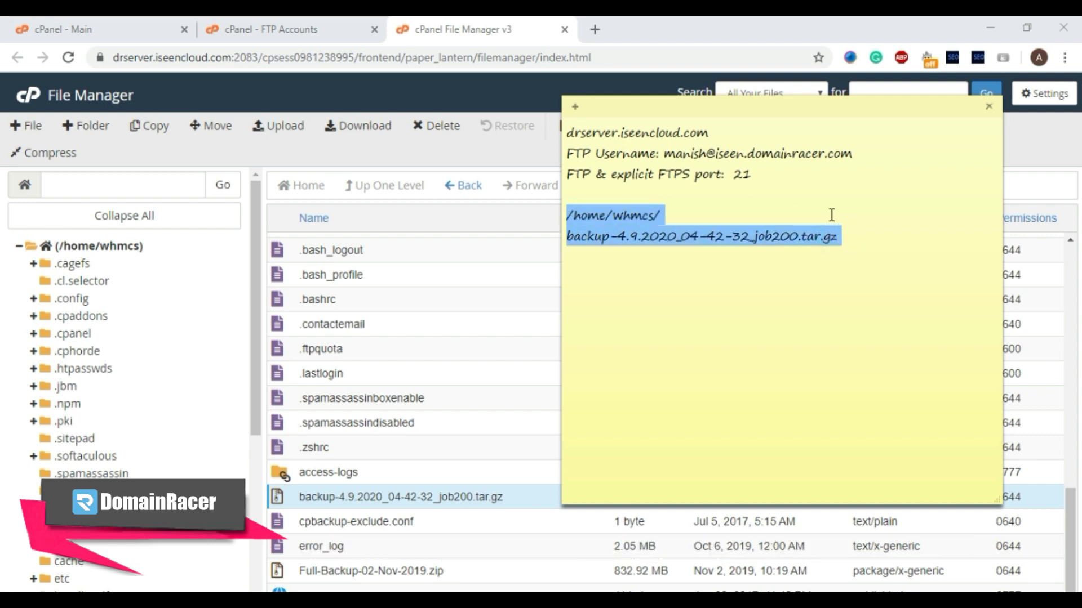